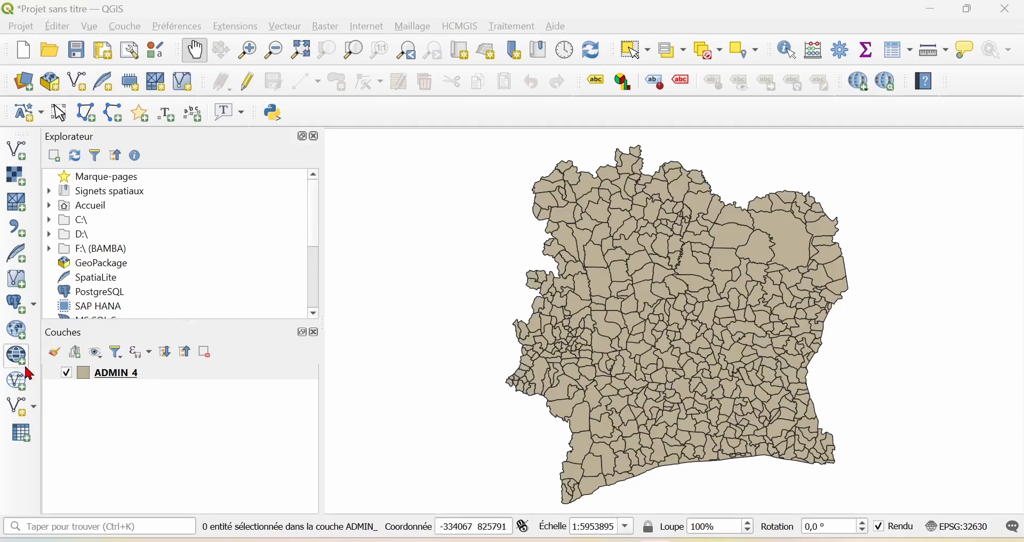
Open the attribute table of the ADMIN_4 layer and sort its rows by the NOM field in ascending order
click(154, 379)
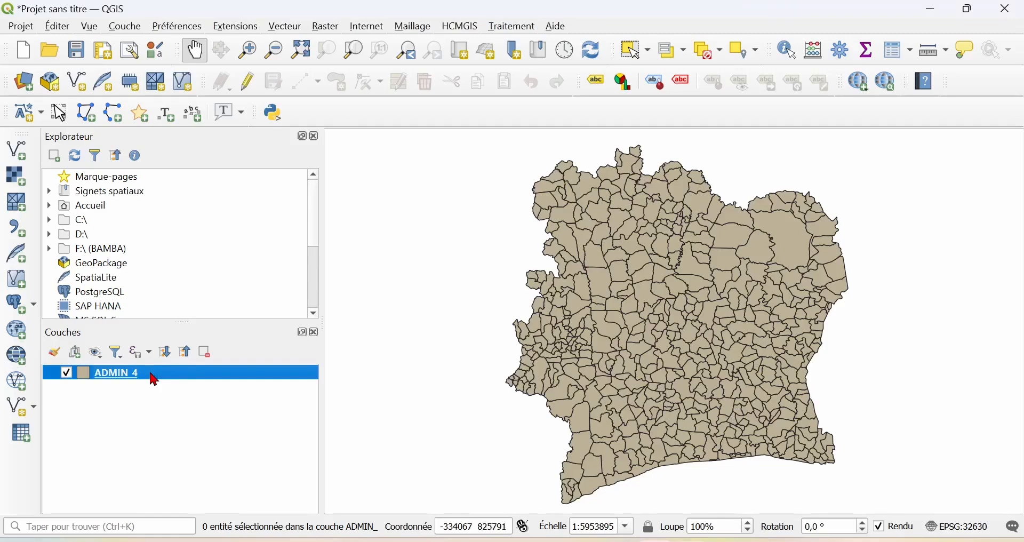
key(F6)
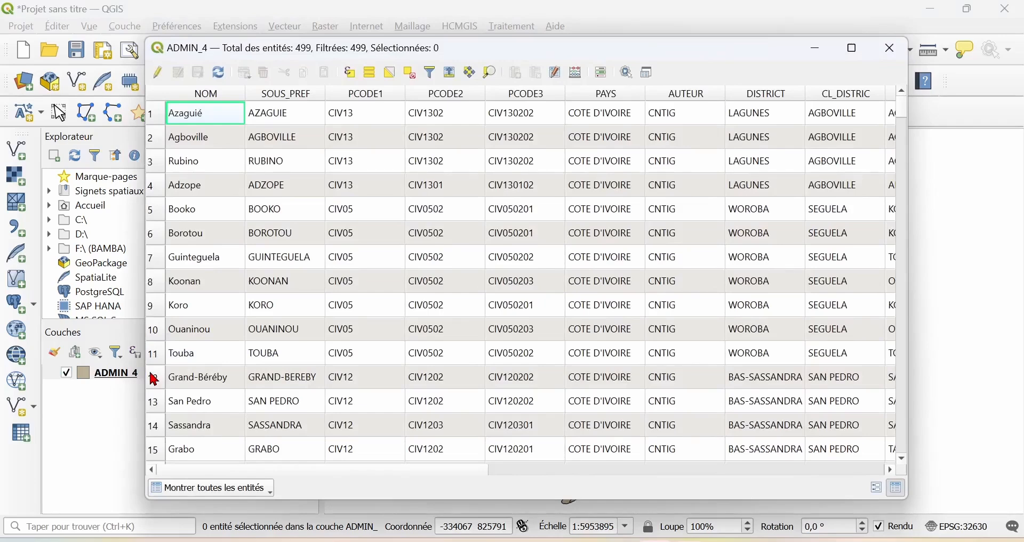
click(220, 97)
click(218, 101)
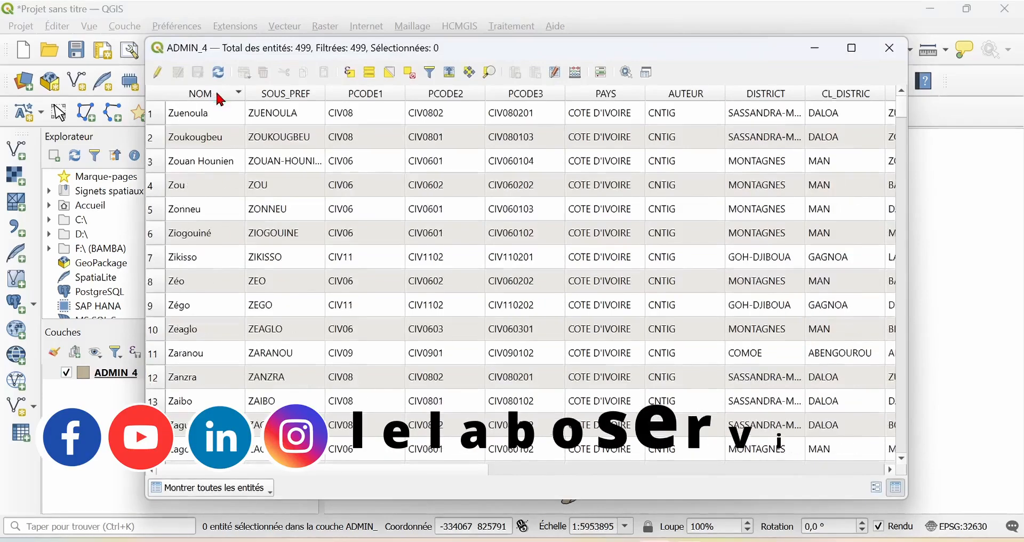
click(205, 98)
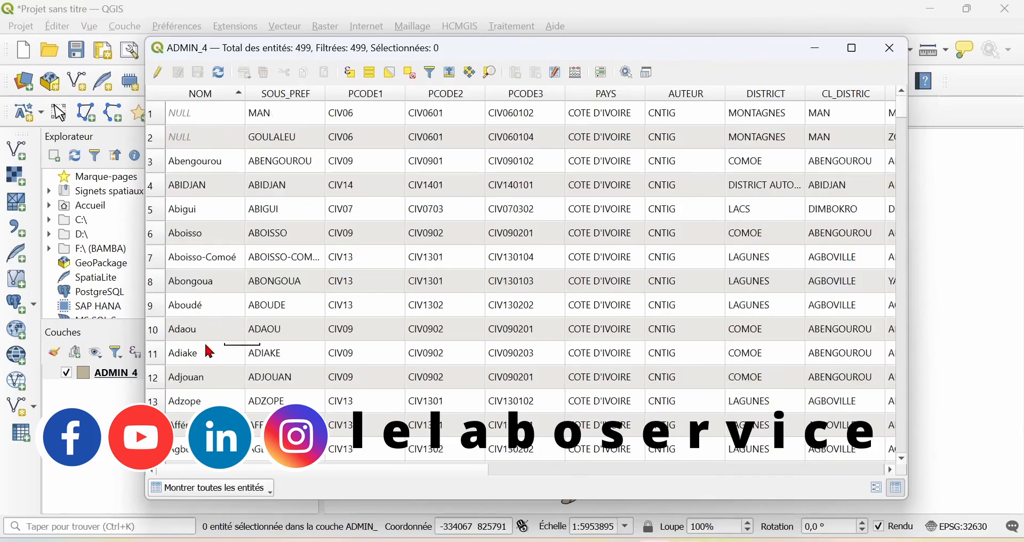
Sort the attribute table by the SOUS_PREF field in ascending order
click(281, 97)
click(285, 99)
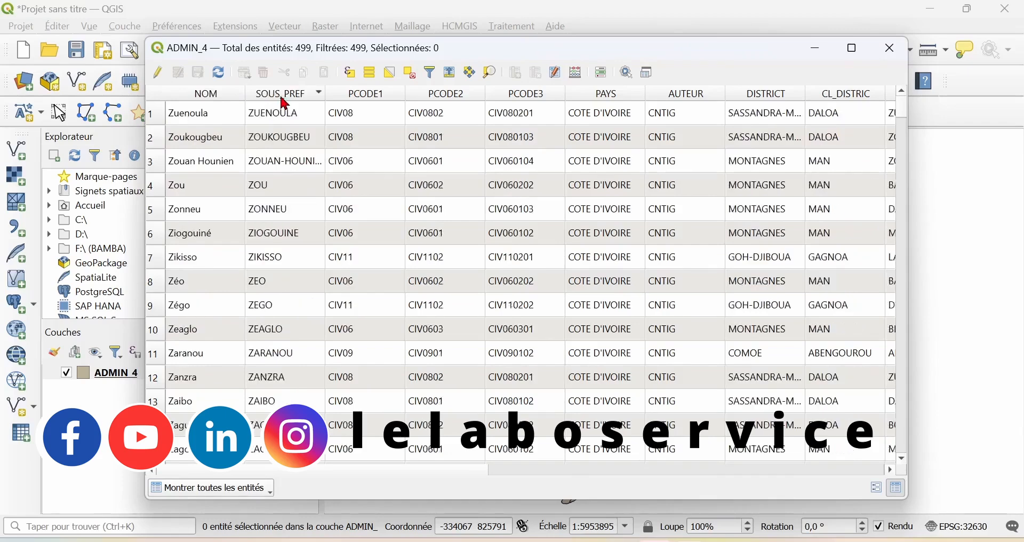
click(286, 102)
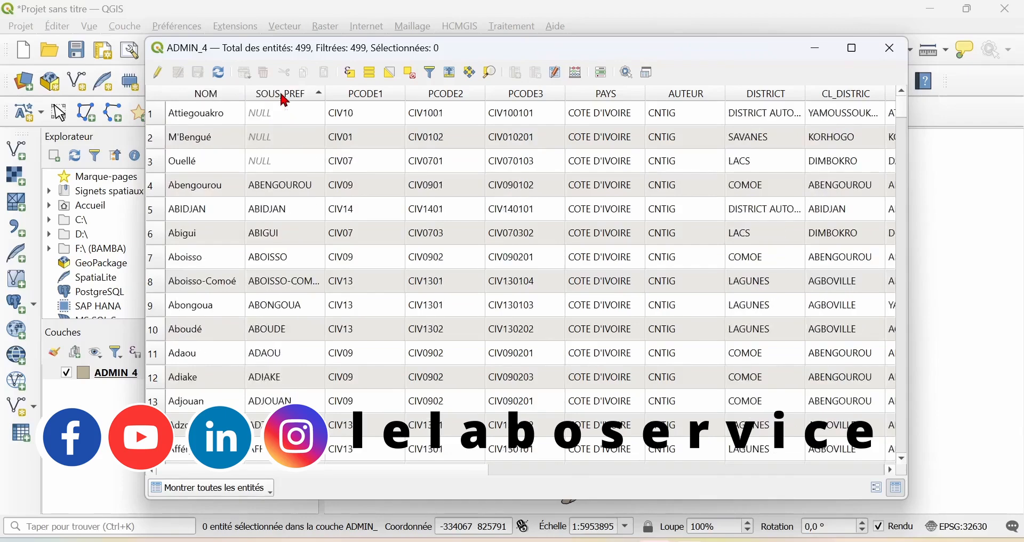
click(285, 100)
click(285, 100)
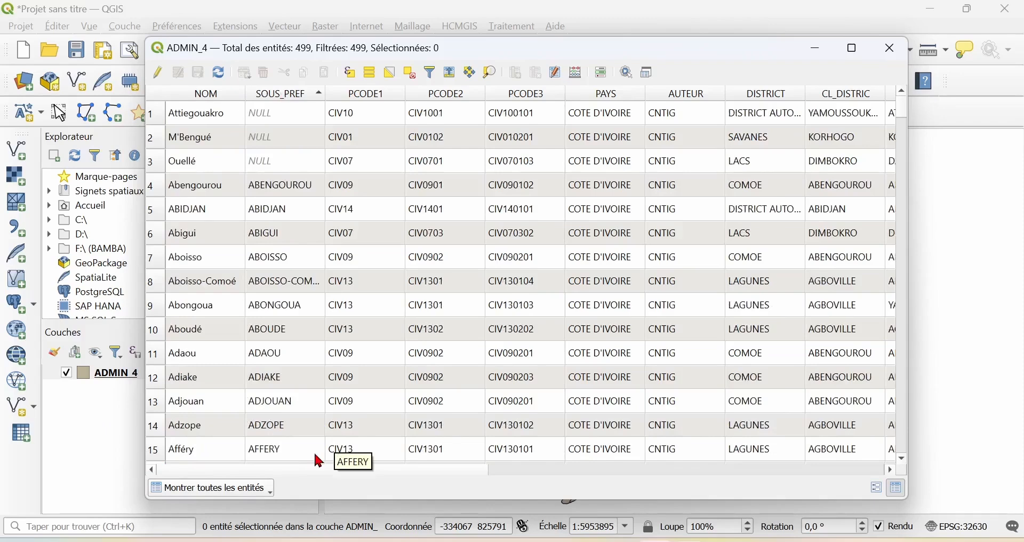
Start a selection by expression on the table and insert the SOUS_PREF field into the expression
click(351, 75)
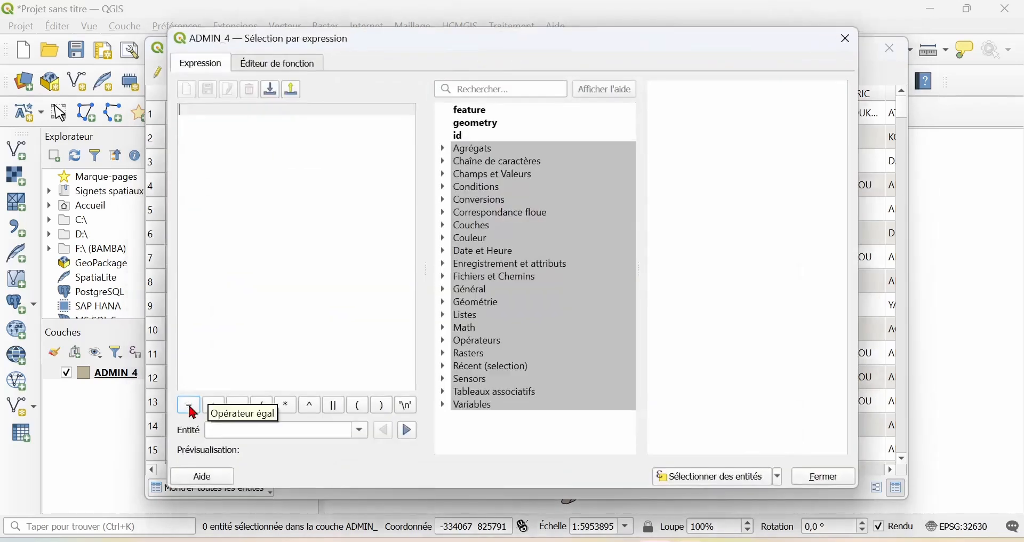
mouse_move(364, 35)
mouse_down()
mouse_move(566, 68)
mouse_move(436, 33)
mouse_move(373, 30)
mouse_up()
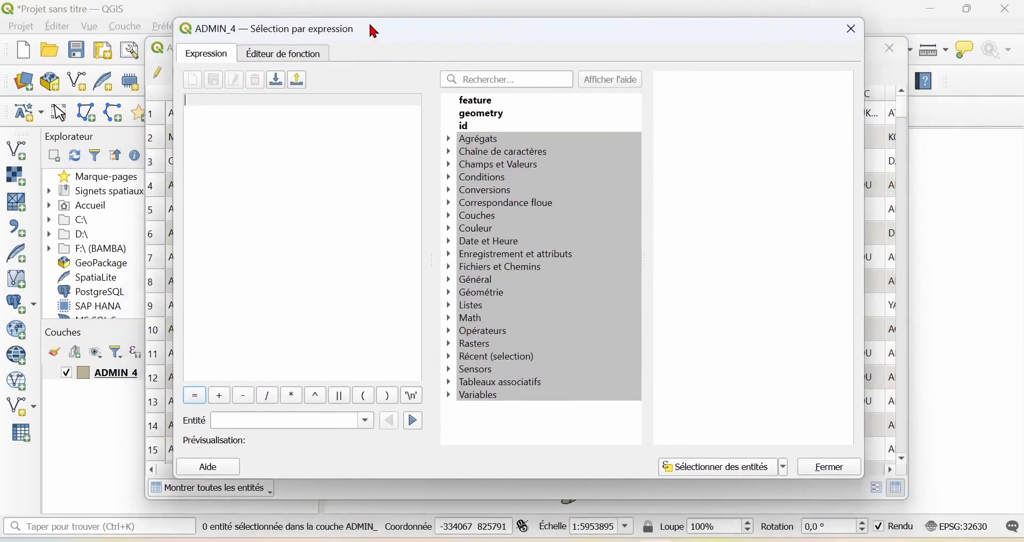
click(471, 168)
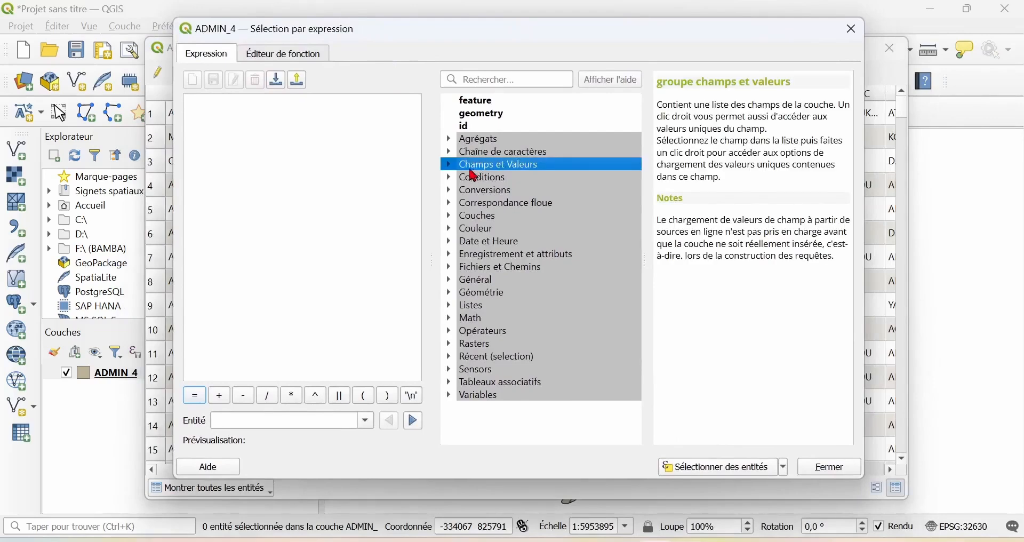
click(450, 166)
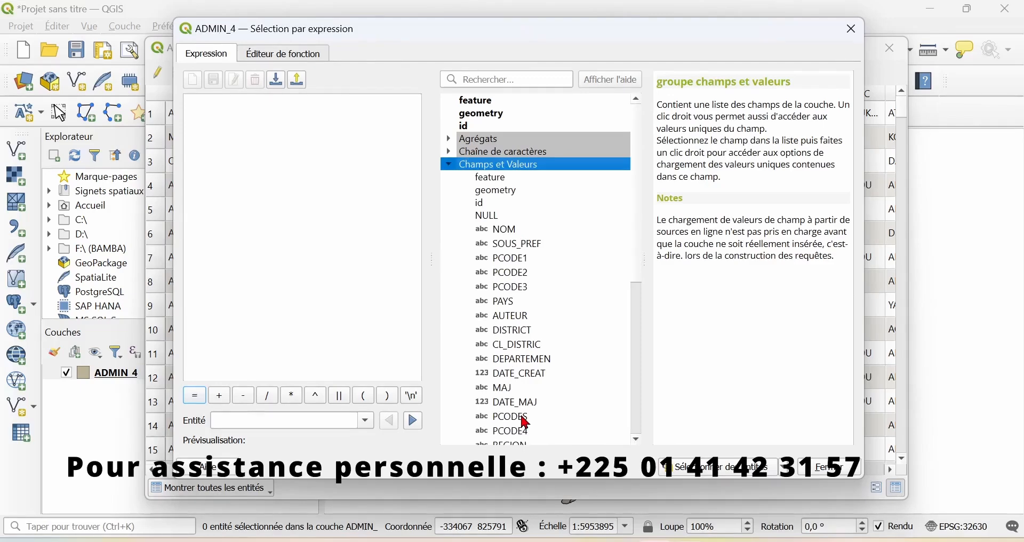
click(507, 247)
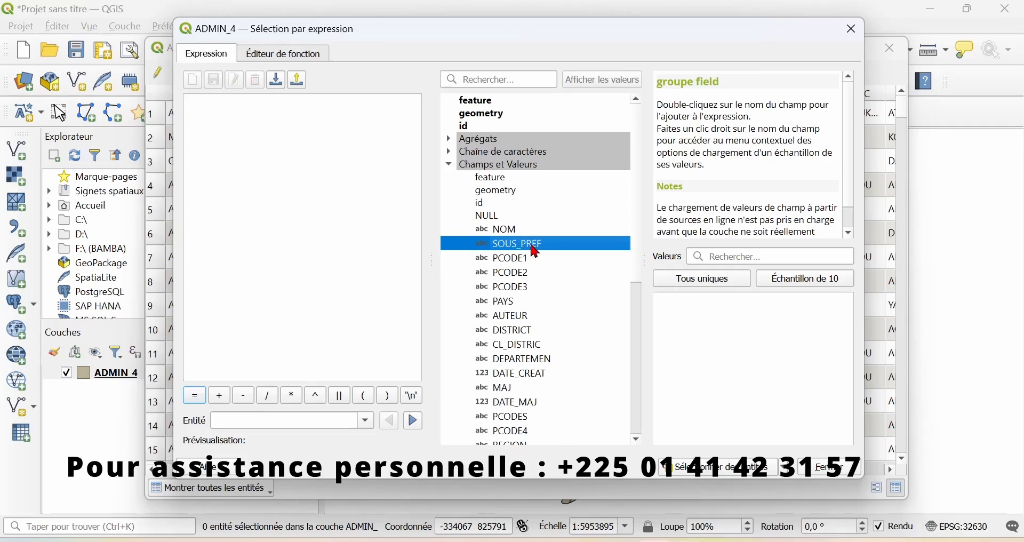
double_click(534, 246)
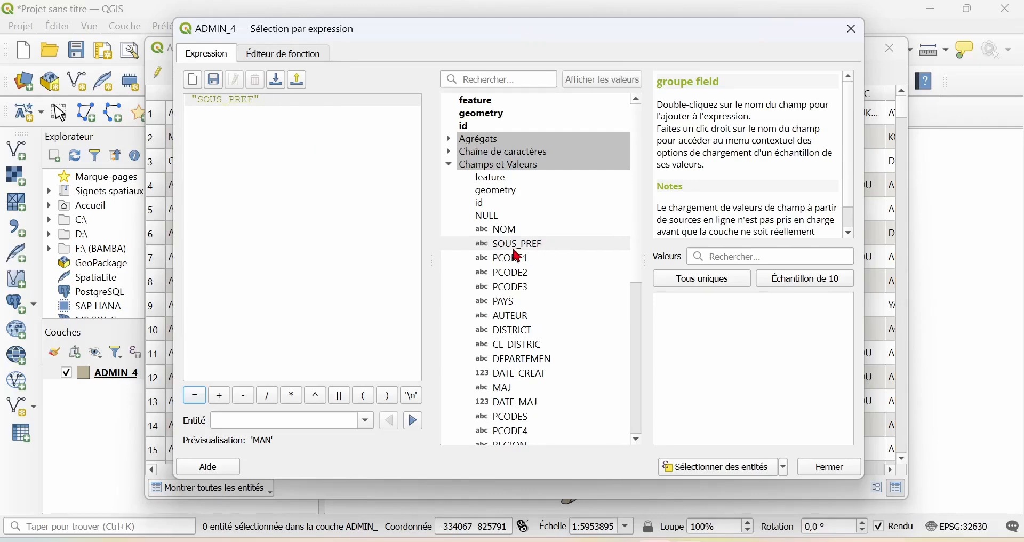
Append the IN operator and an empty pair of parentheses after "SOUS_PREF" in the expression
scroll(541, 311, down, 7)
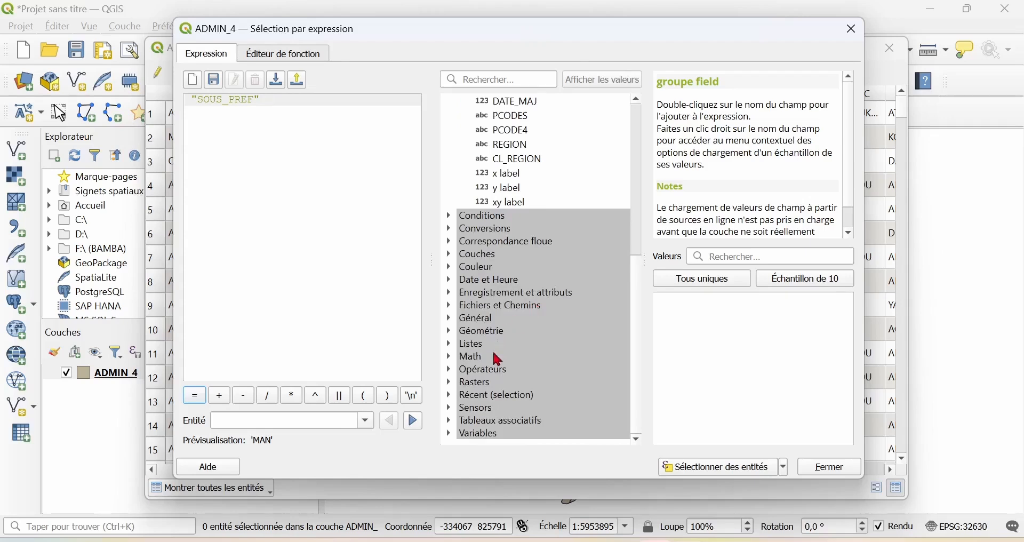
click(463, 372)
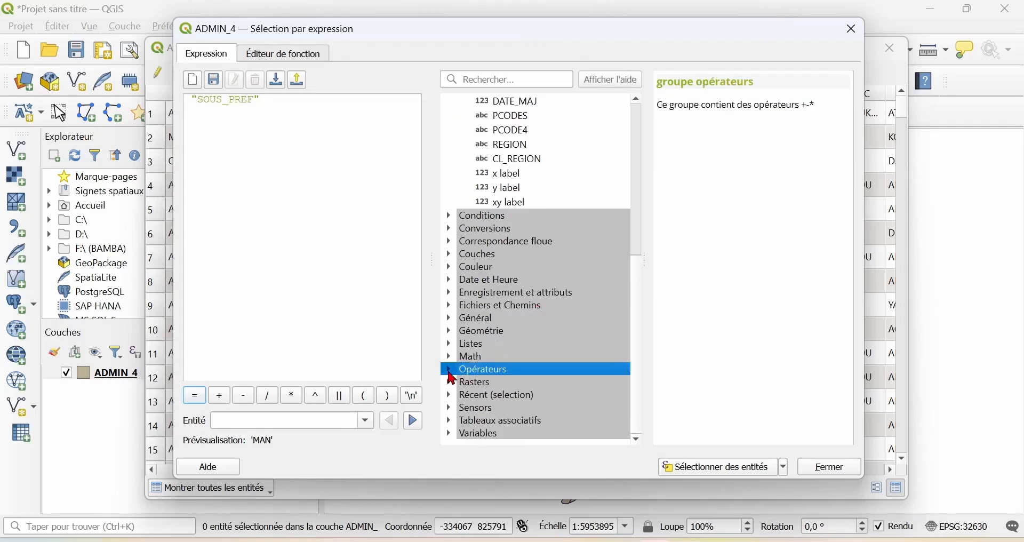
click(451, 373)
scroll(521, 400, down, 8)
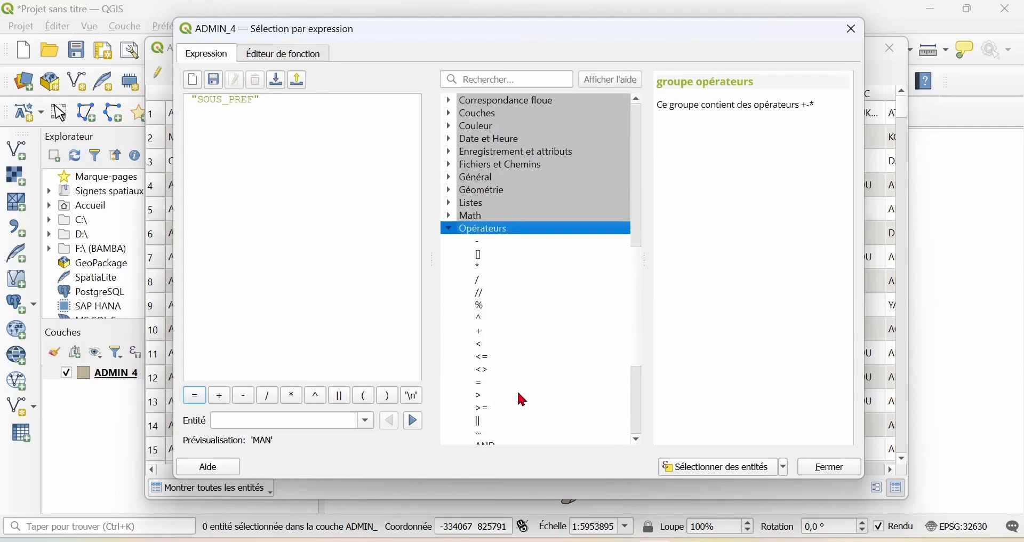
scroll(522, 400, down, 1)
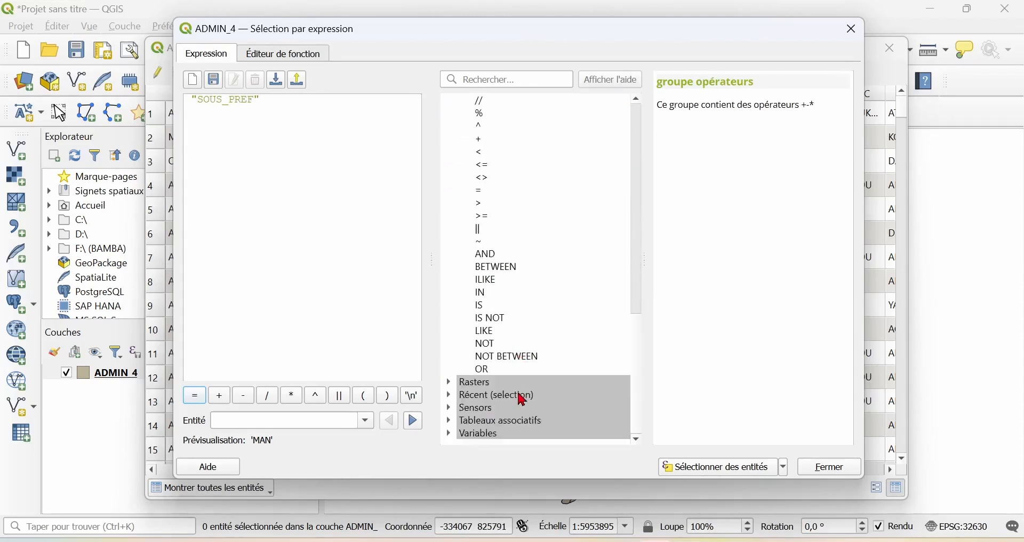
click(485, 297)
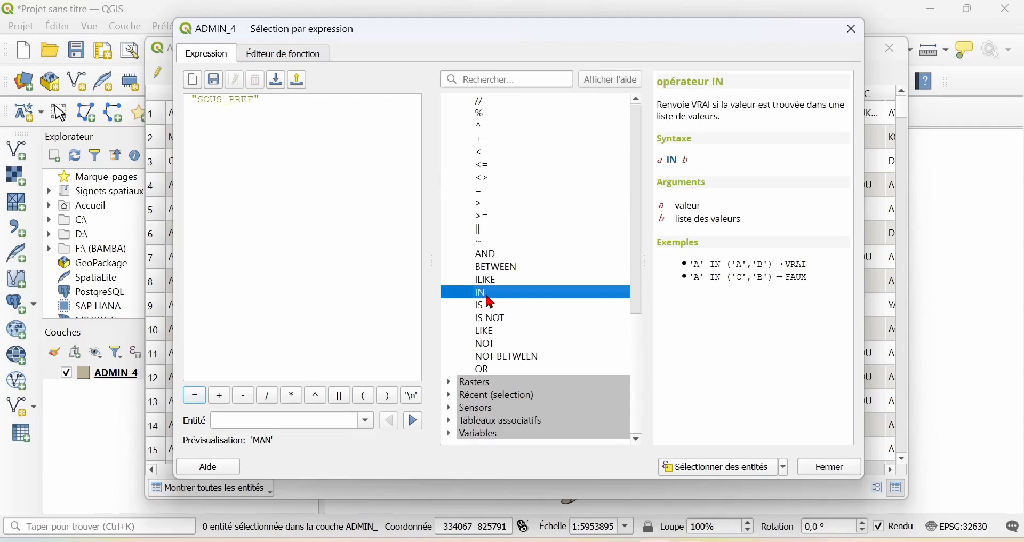
double_click(486, 296)
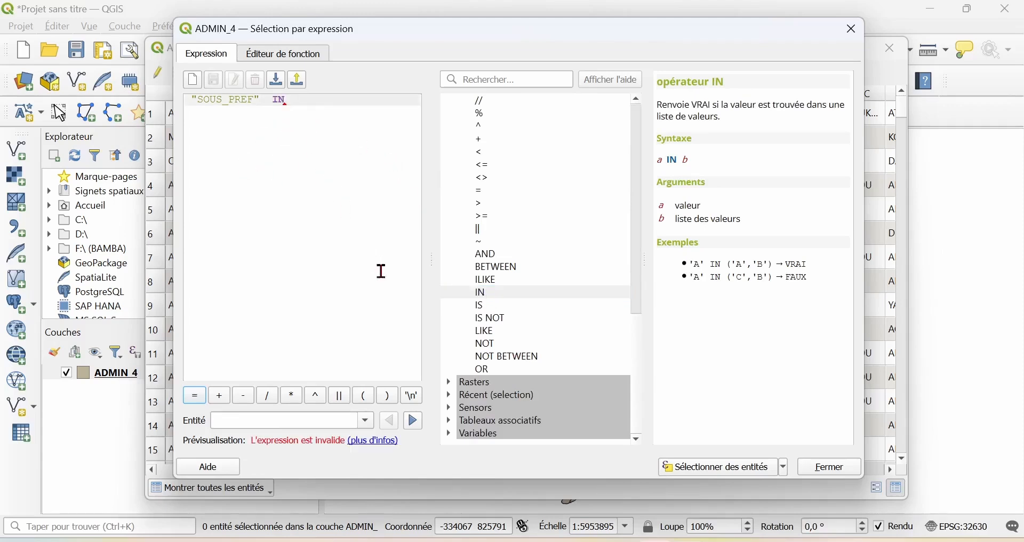
mouse_move(382, 272)
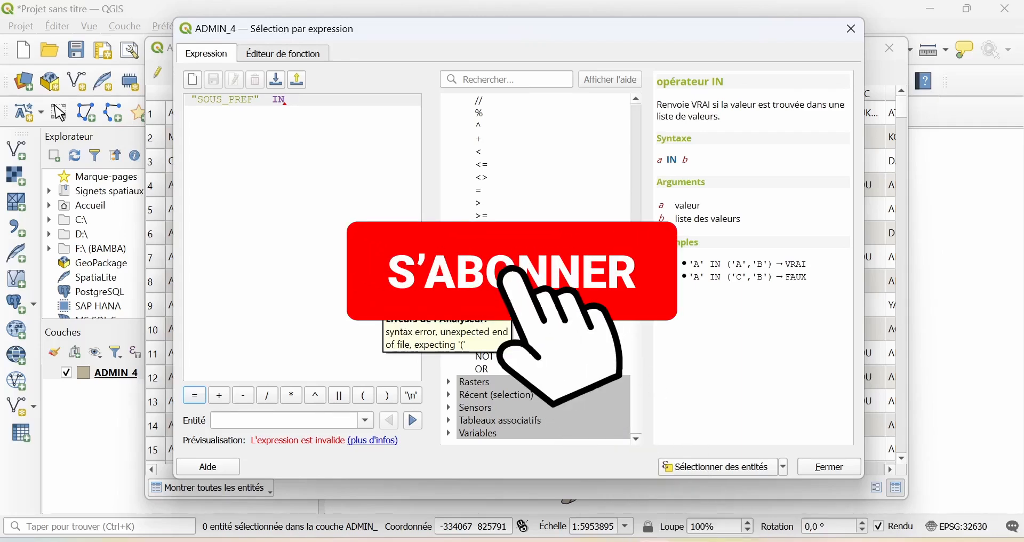
text(()
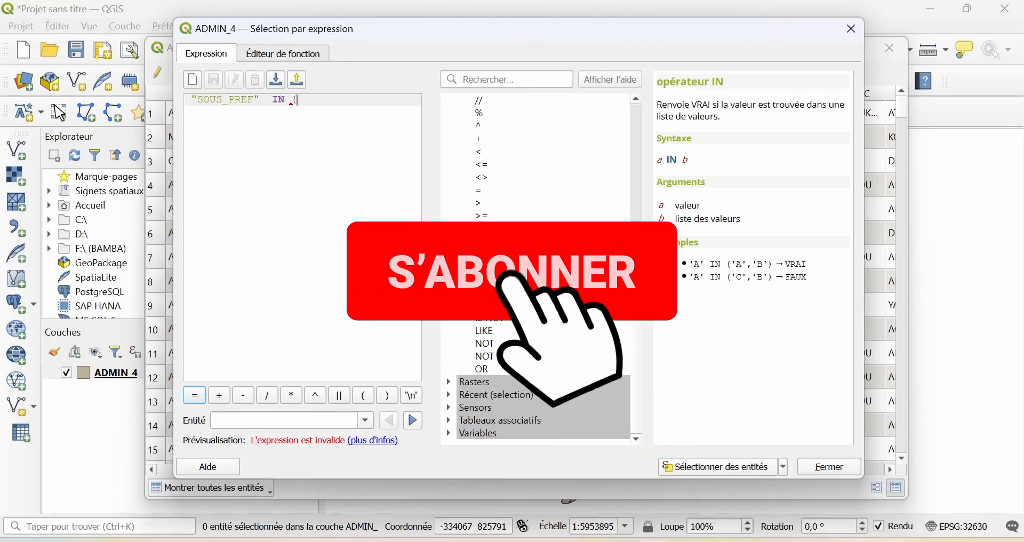
click(389, 394)
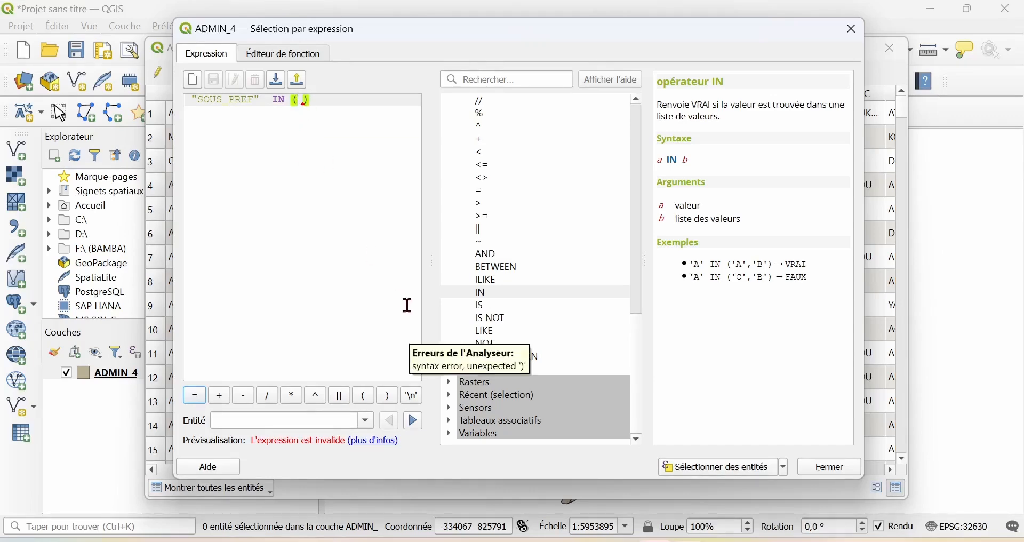
Load all unique values of the SOUS_PREF field and insert 'ABENGOUROU' between the parentheses
scroll(594, 263, up, 15)
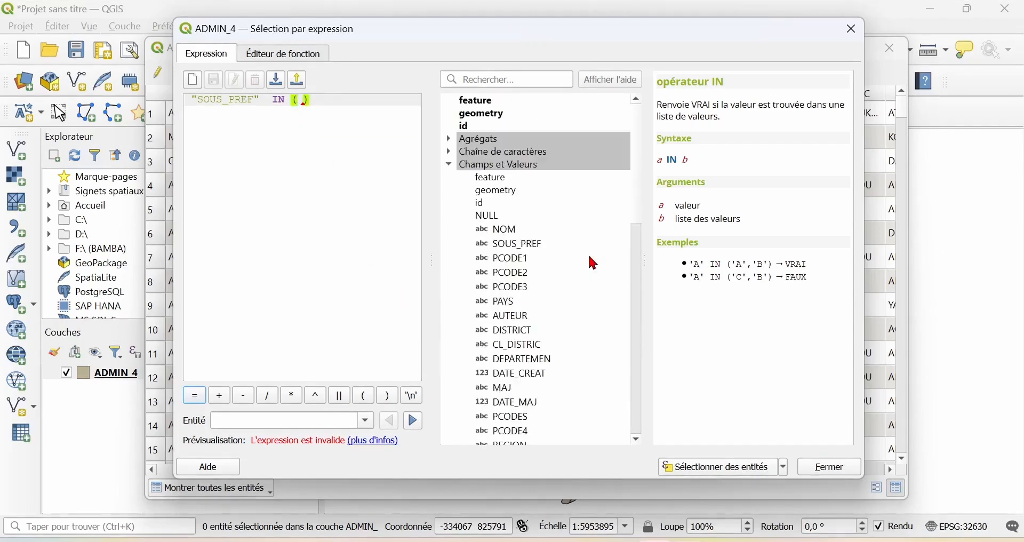
click(487, 166)
click(529, 246)
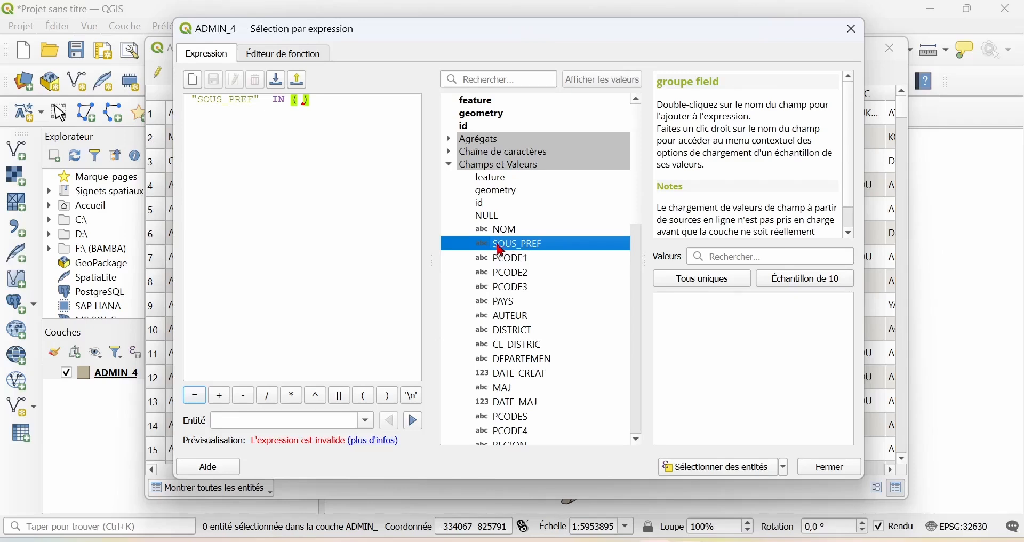
click(706, 283)
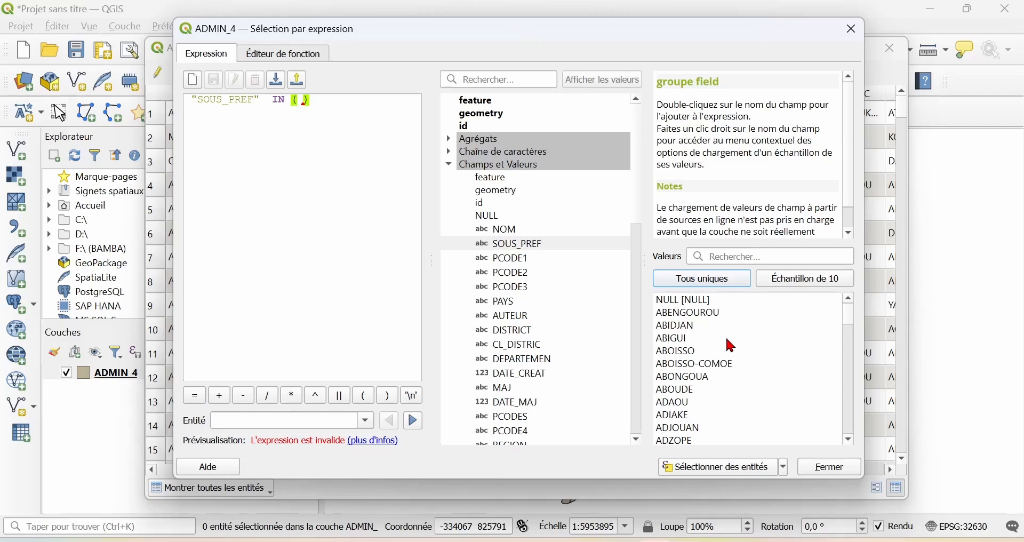
click(298, 100)
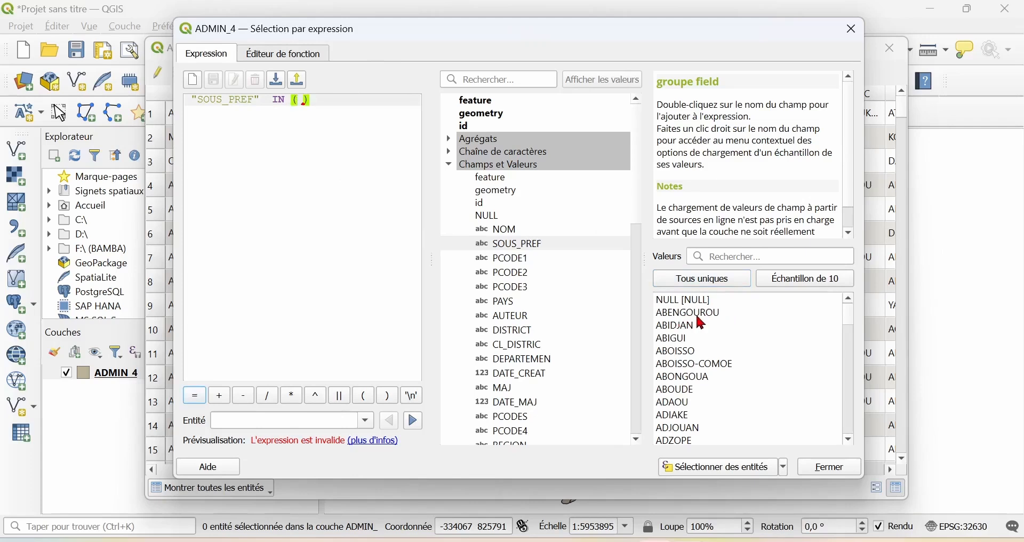
double_click(687, 313)
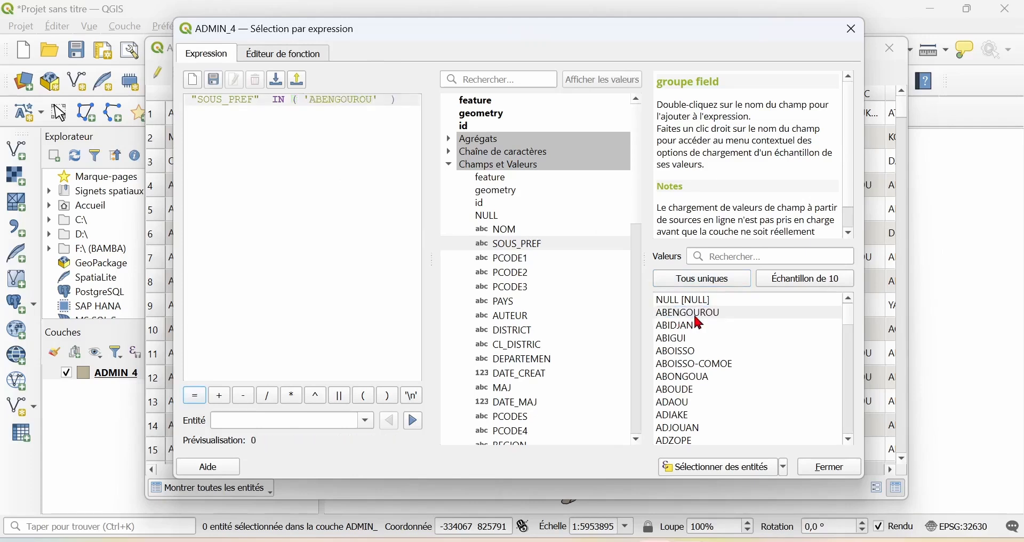
Add the values 'ADAOU' and 'BOUNA' to the IN list, separated by commas
text(,)
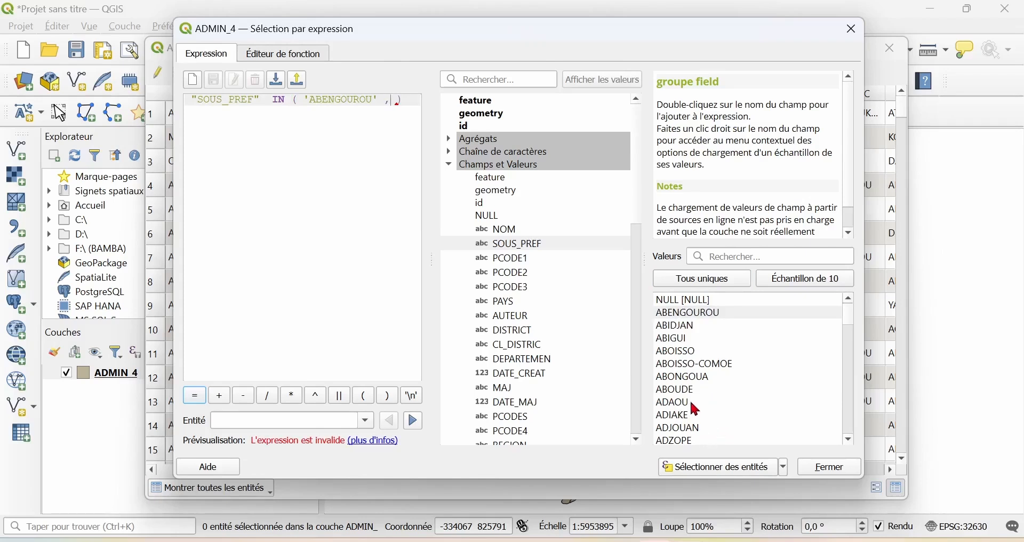
double_click(675, 409)
text(,)
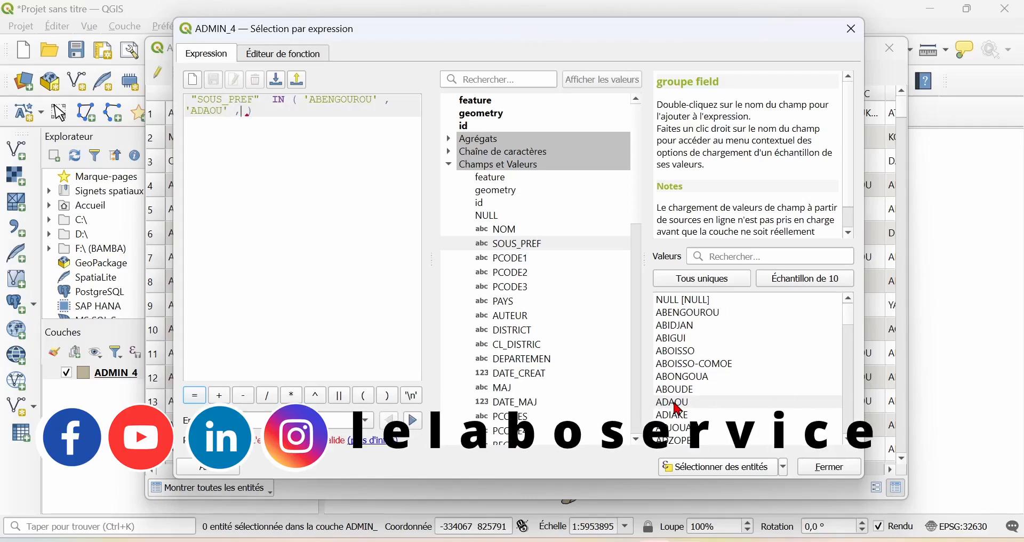
scroll(693, 405, down, 6)
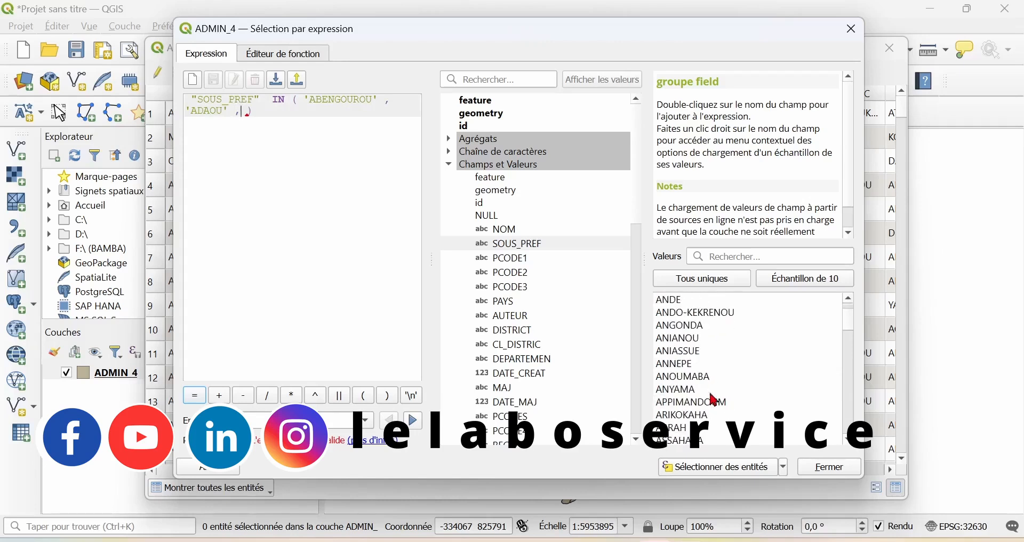
scroll(714, 399, down, 8)
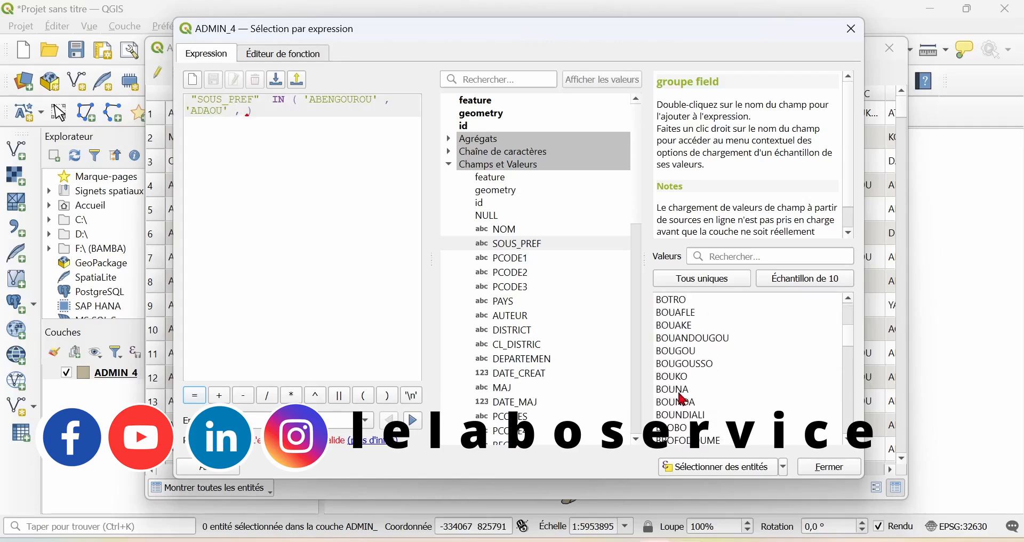
double_click(682, 395)
text(,)
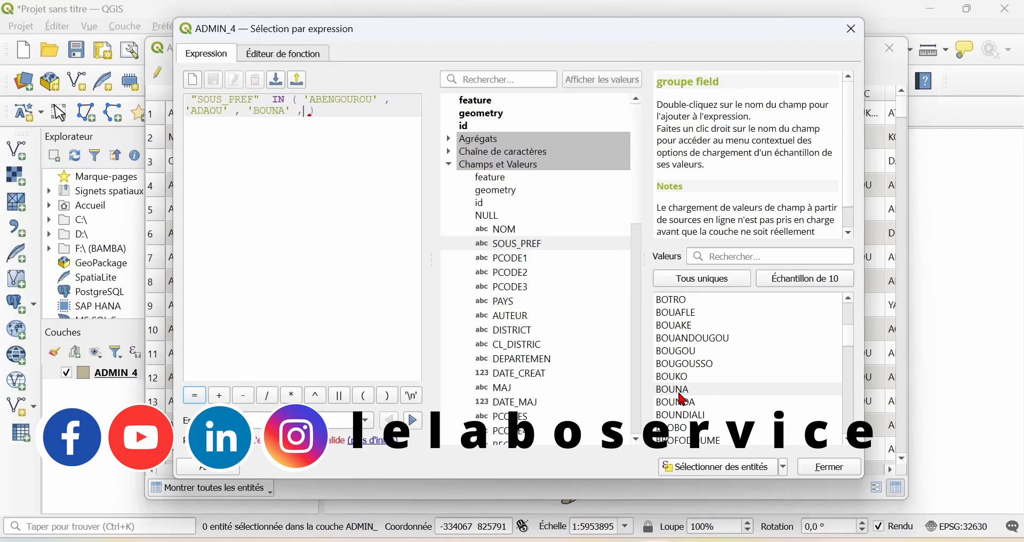
Add 'DALOA' as the last value in the IN list and select the features matching the expression
scroll(686, 400, down, 6)
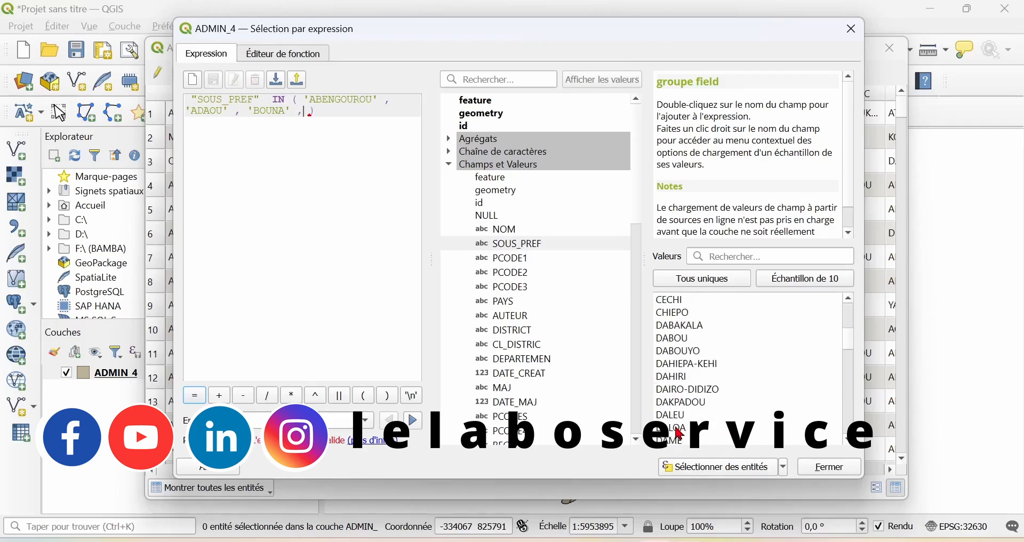
double_click(680, 429)
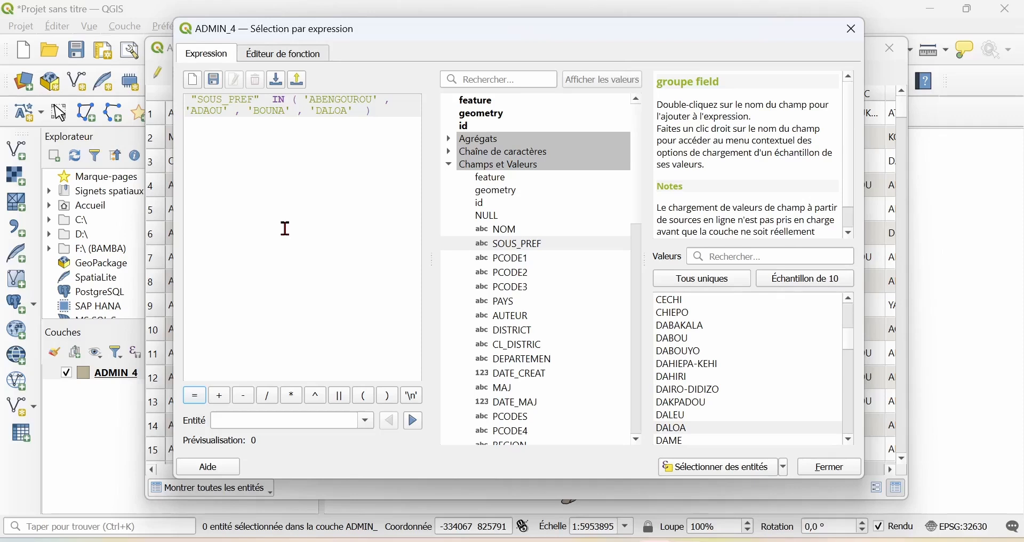
click(736, 475)
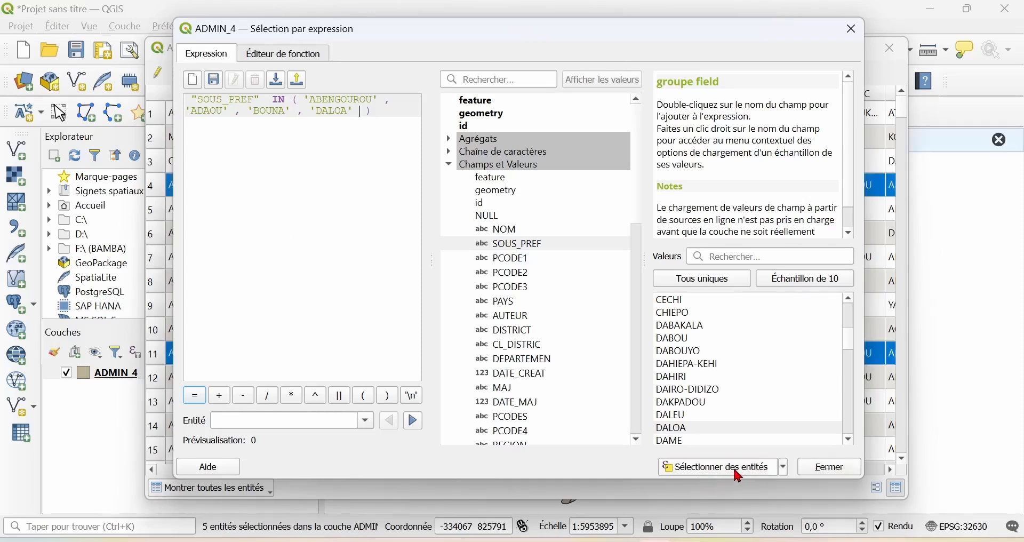
Close the expression dialog, minimize the attribute table and view the selected sub-prefectures on the map
click(853, 29)
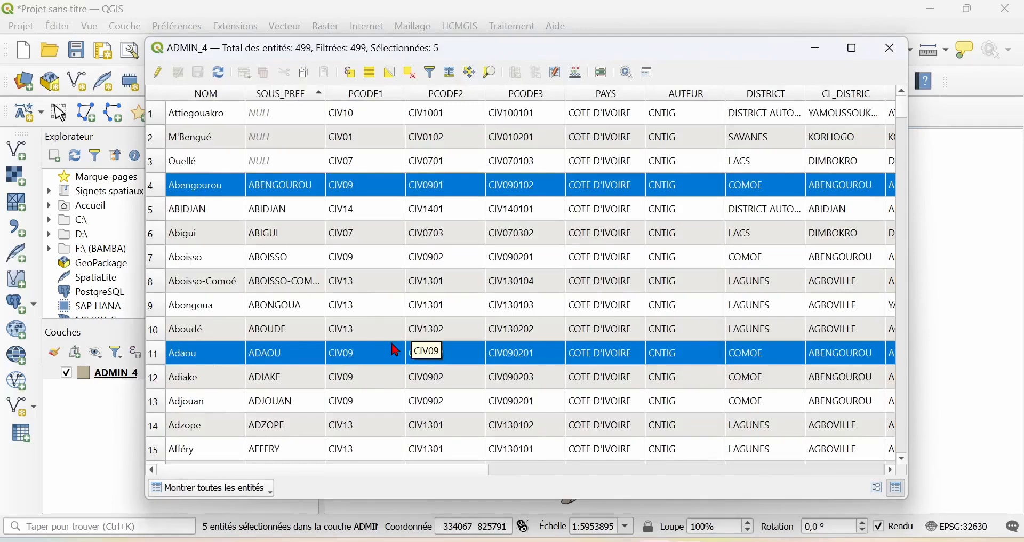
click(816, 49)
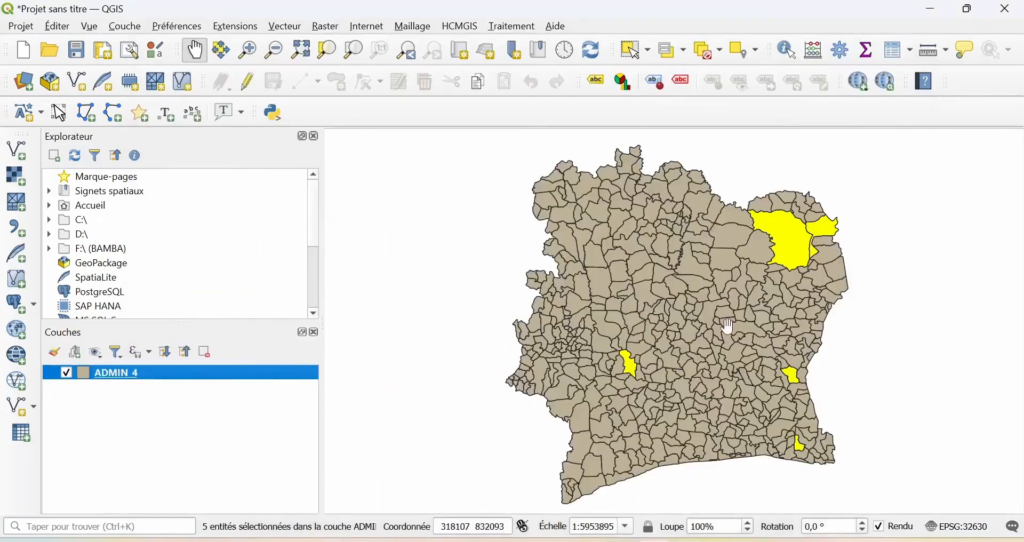
drag(708, 320, 652, 309)
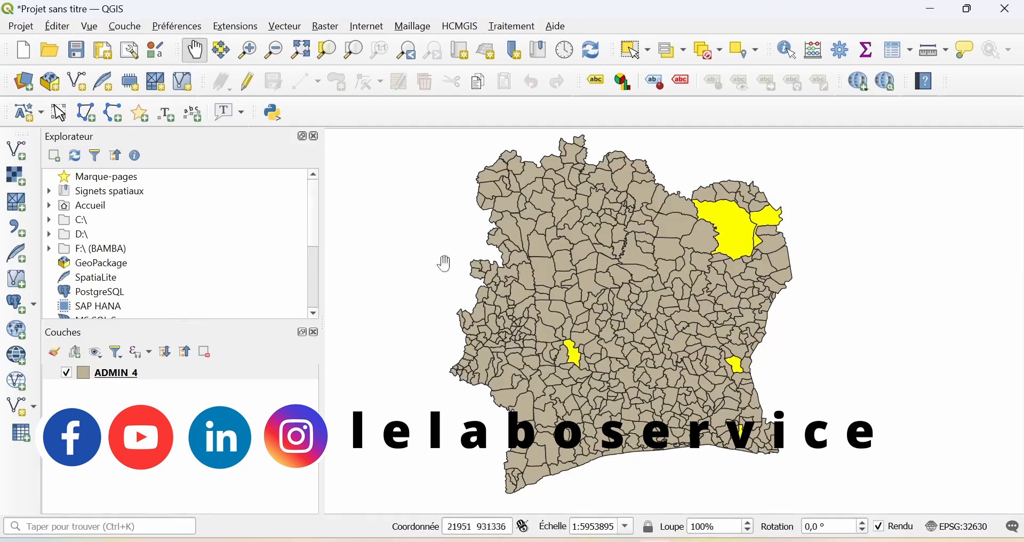
Deselect all features and start a new selection by expression from the ADMIN_4 attribute table
click(709, 52)
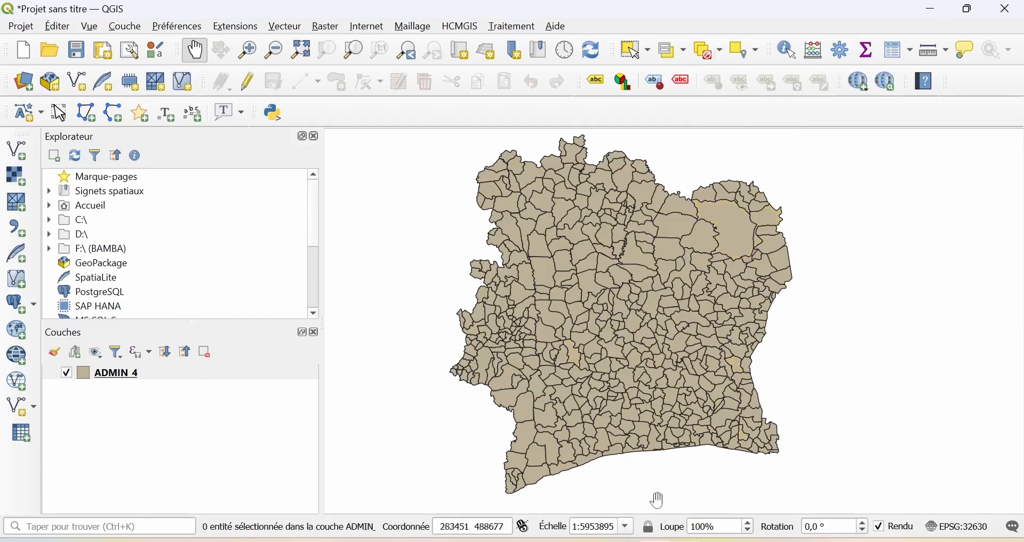
click(761, 499)
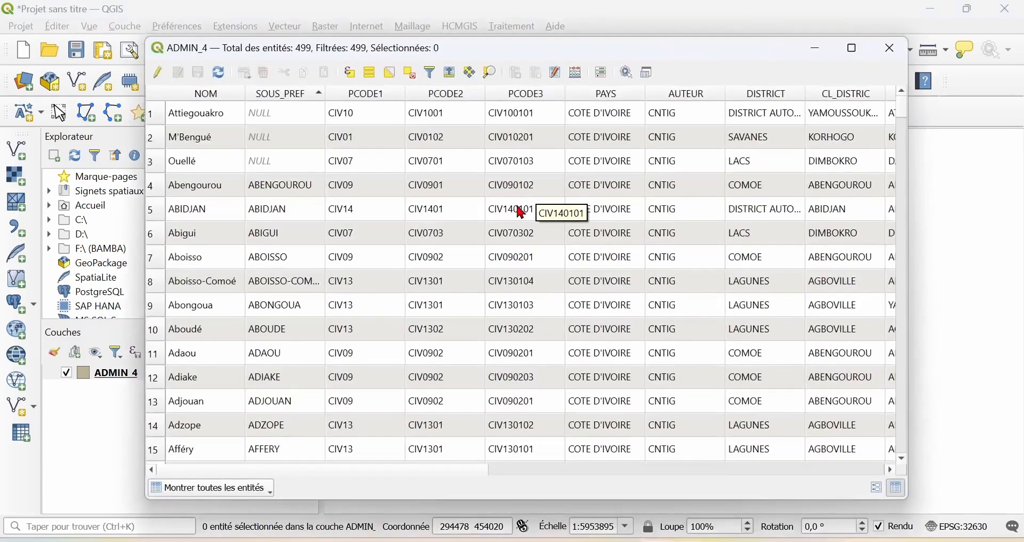
click(352, 73)
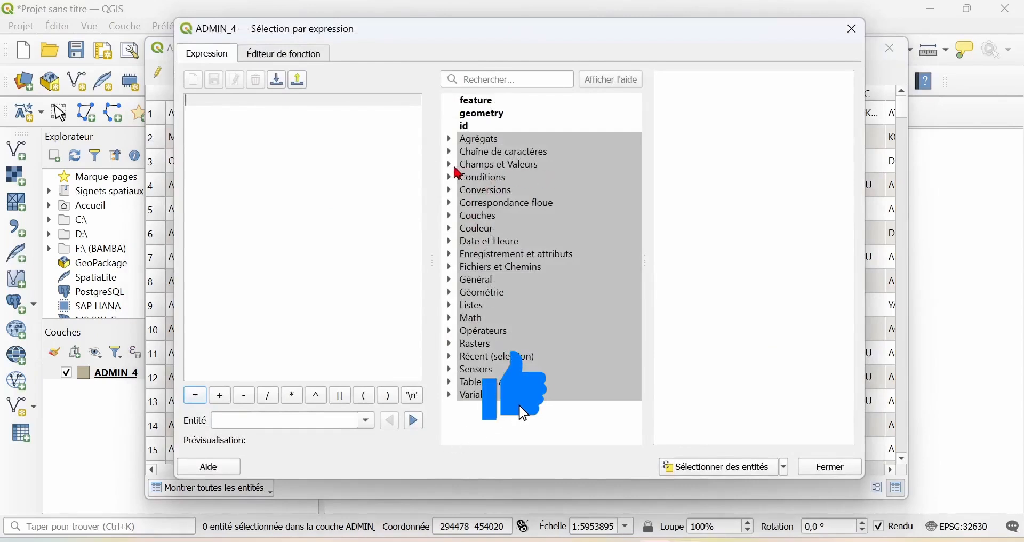
Build the expression "SOUS_PREF" NOT IN () from the field, the NOT and IN operators and an empty pair of parentheses
click(452, 166)
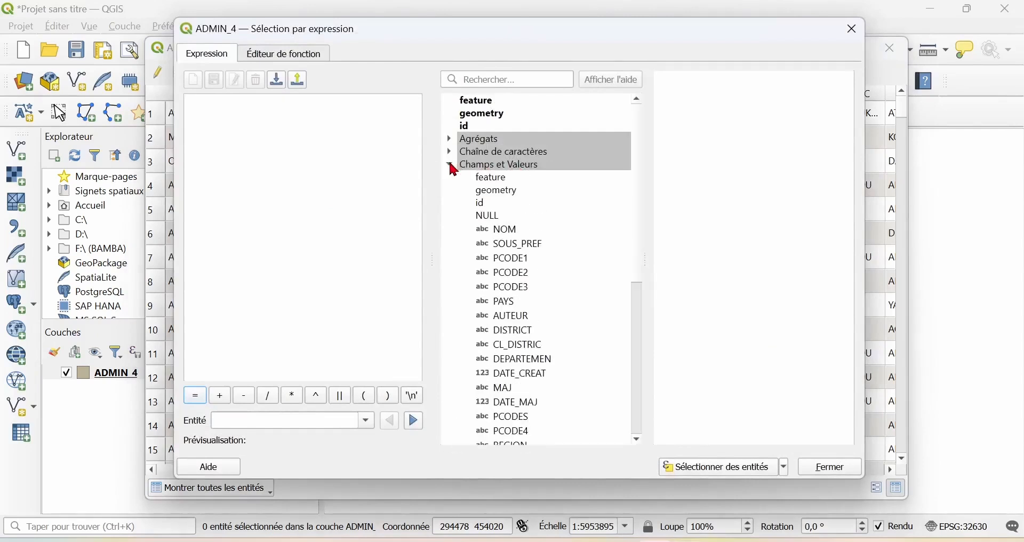
double_click(520, 247)
scroll(542, 342, down, 7)
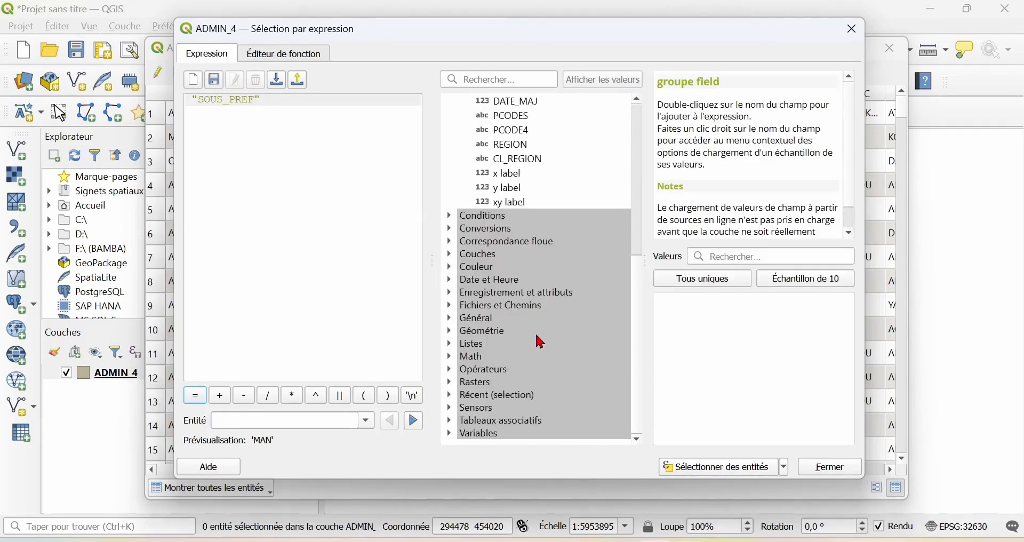
click(453, 372)
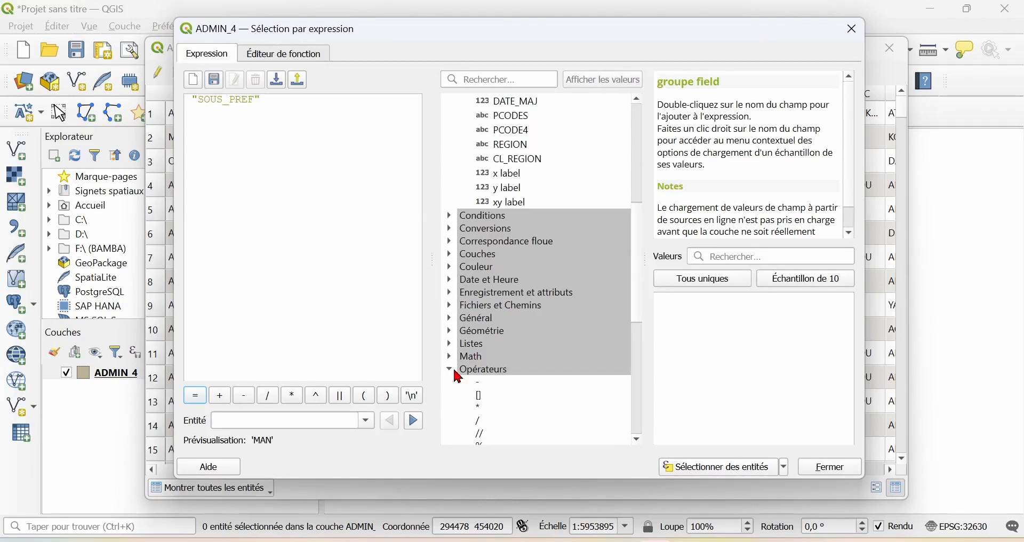
scroll(535, 373, down, 8)
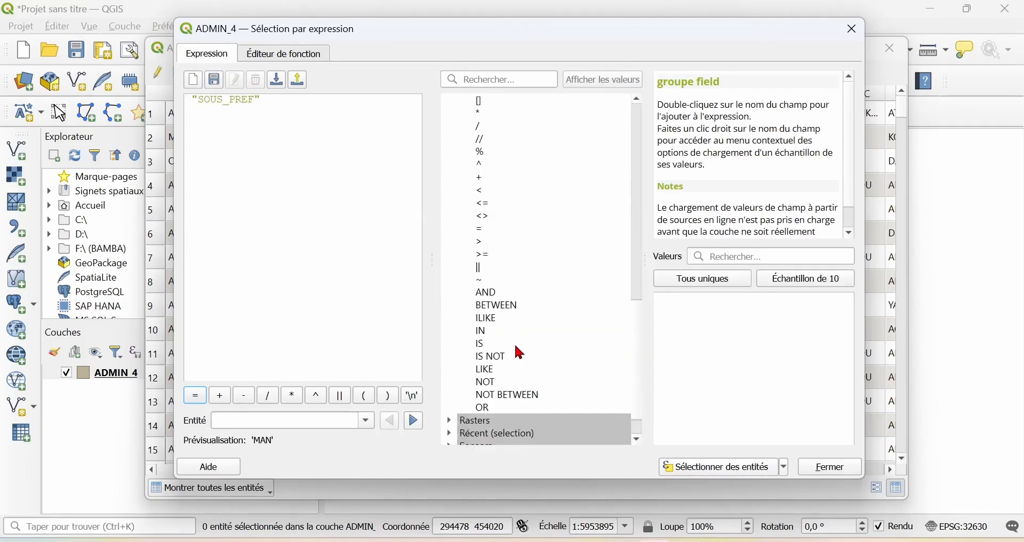
double_click(488, 384)
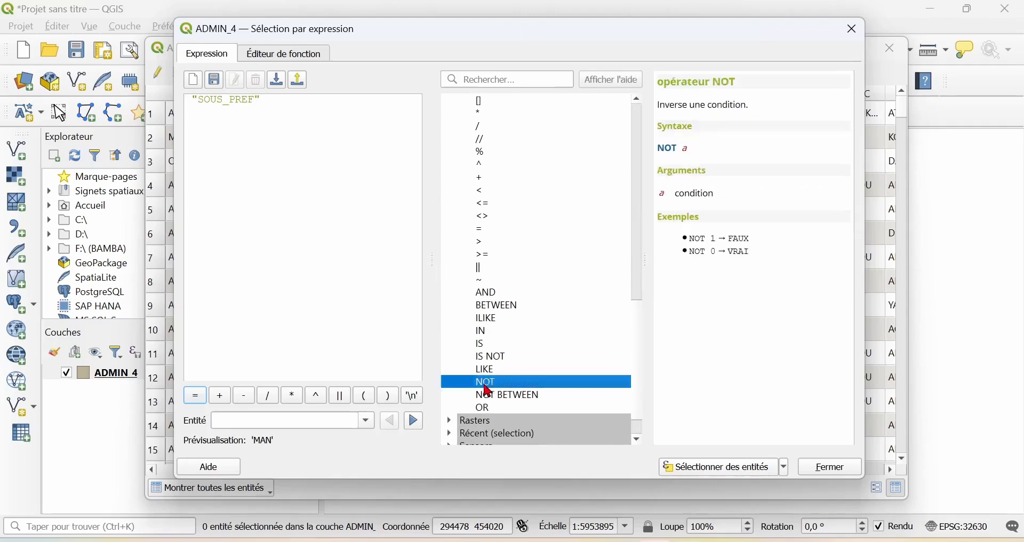
double_click(481, 334)
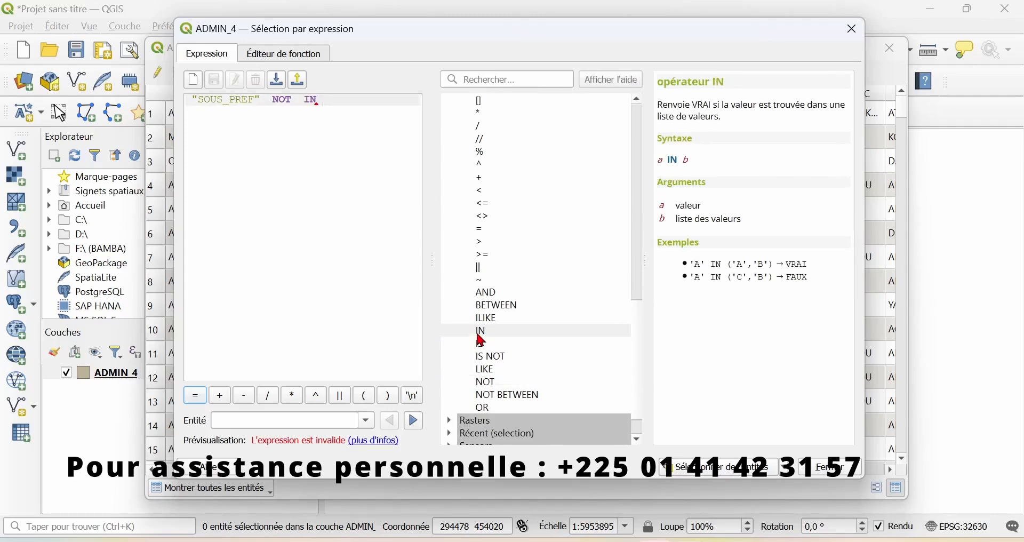
text(())
Load all unique values of the SOUS_PREF field and find the entries starting with O
scroll(482, 339, down, 5)
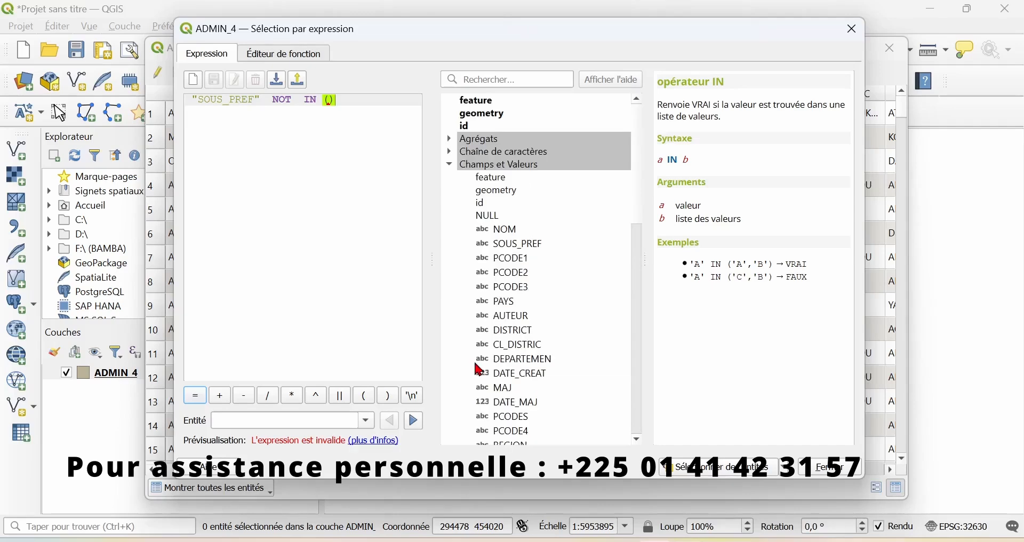
click(525, 253)
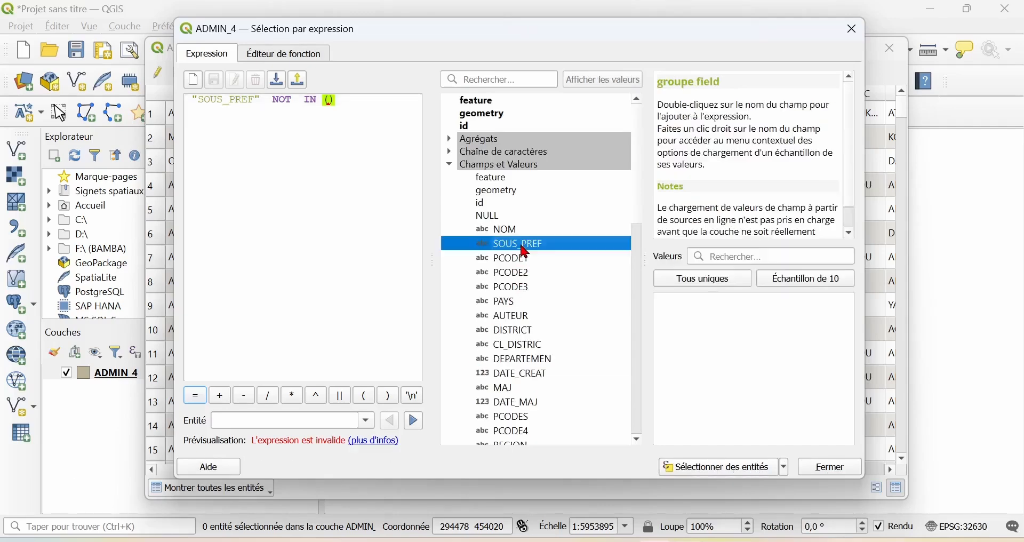
click(705, 281)
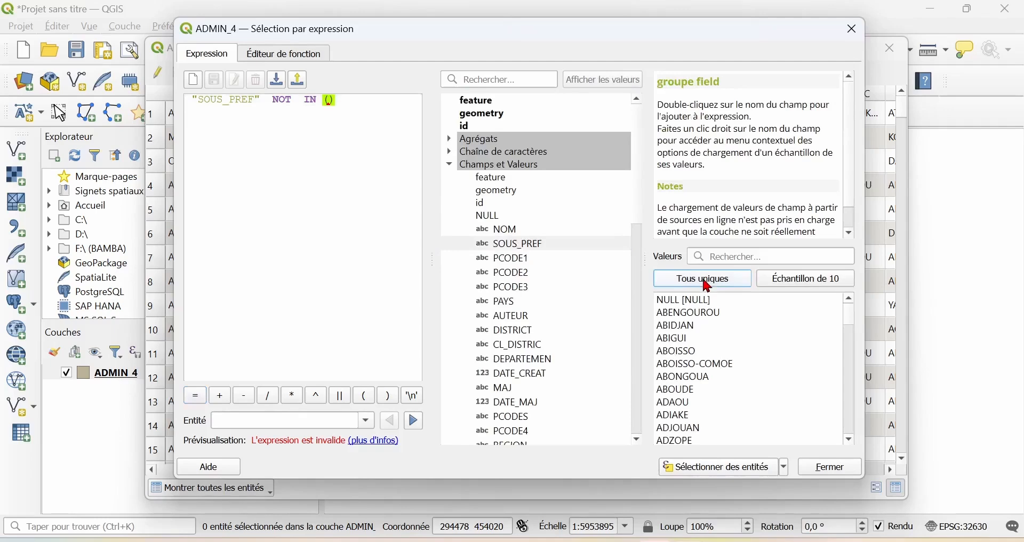
drag(849, 318, 852, 401)
double_click(674, 381)
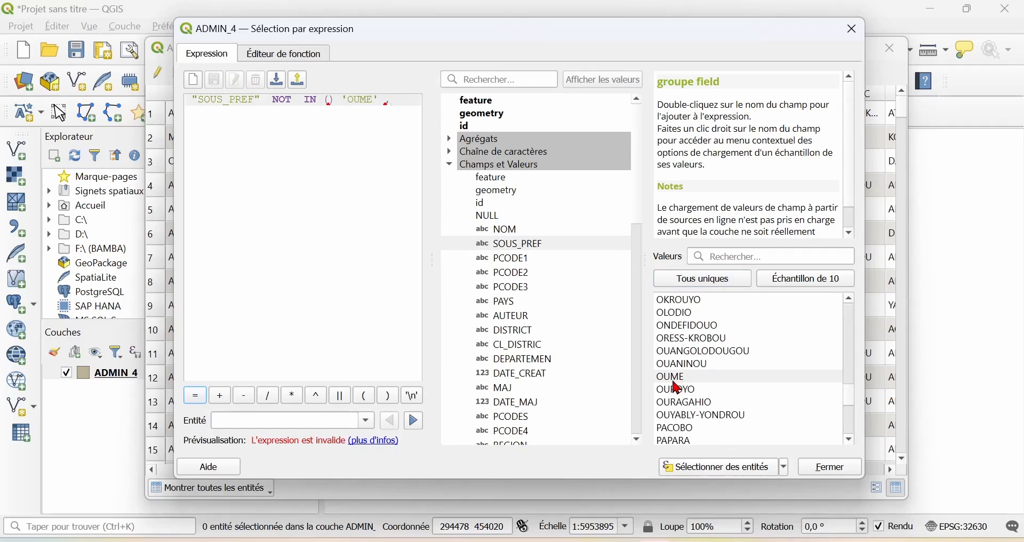
key(BackSpace)
key(BackSpace)
key(BackSpace)
key(BackSpace)
key(BackSpace)
key(BackSpace)
Insert the values 'OUME' and 'OUANINOU' between the parentheses, separated by a comma
click(329, 100)
double_click(677, 379)
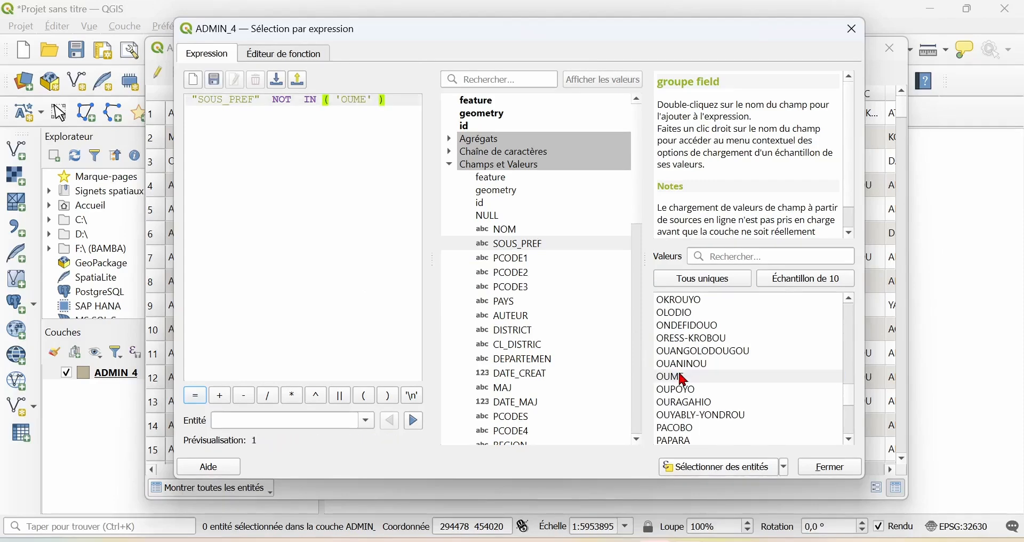
text(,)
double_click(686, 367)
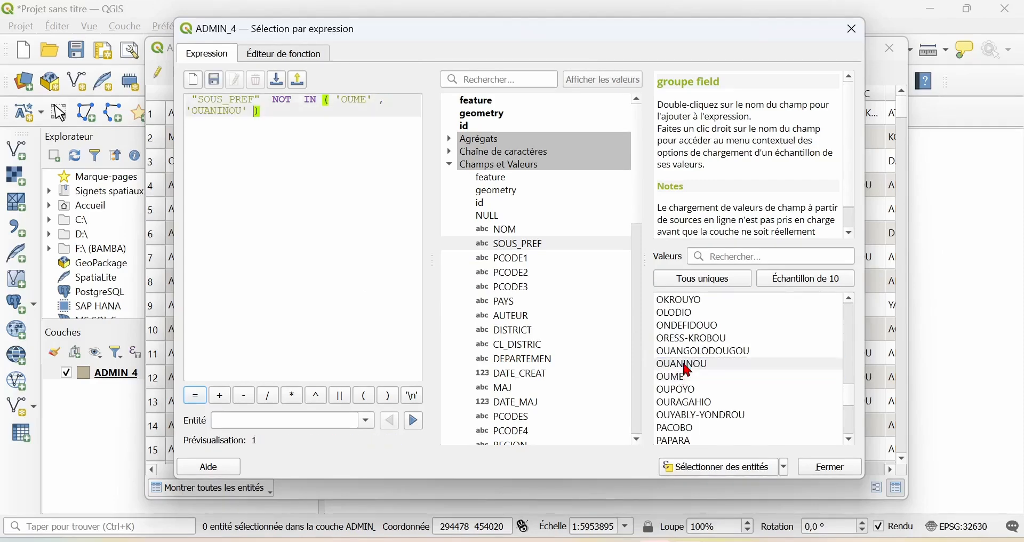
Add the values 'OUANGOLODOUGOU' and 'MORONDO' to the NOT IN list, separated by commas
text(,)
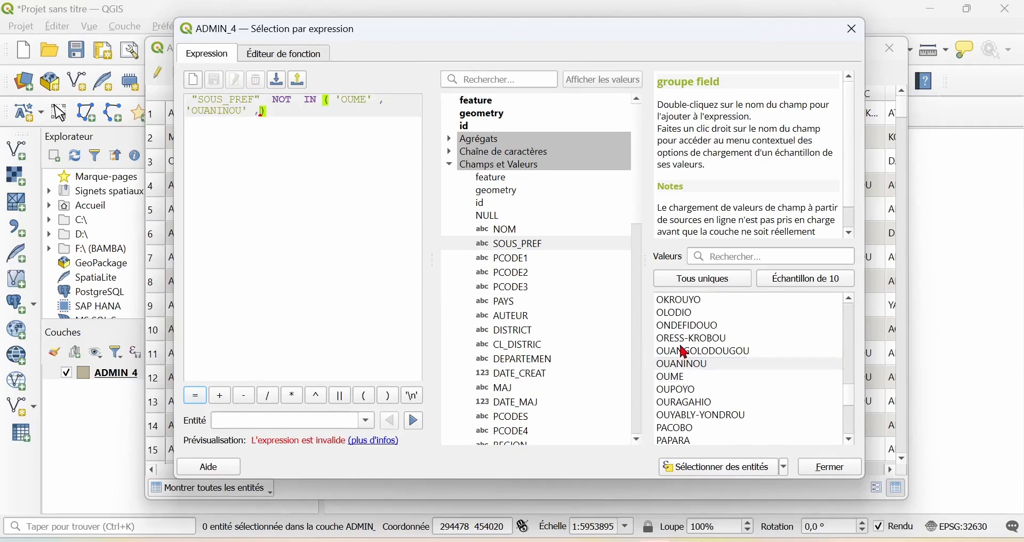
click(686, 356)
double_click(686, 356)
text(,)
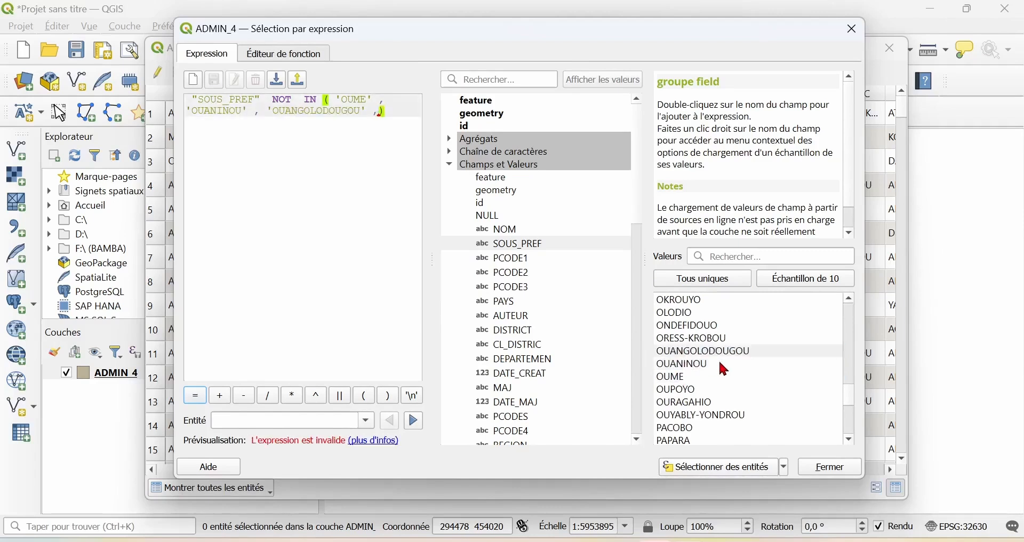
scroll(722, 365, up, 5)
scroll(723, 367, up, 2)
double_click(689, 316)
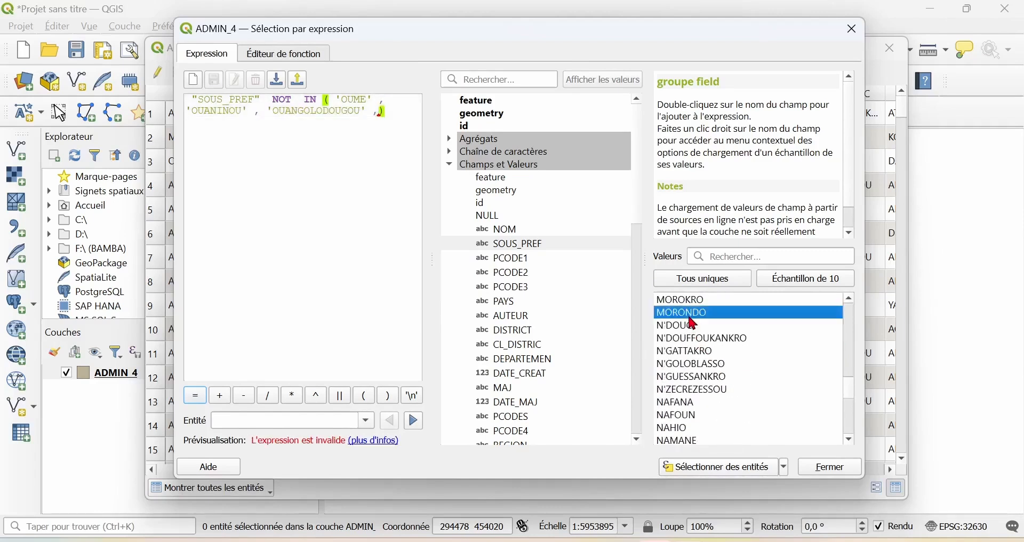
Add 'KOTOBI' and 'GUIGLO' as the last values in the NOT IN list, separated by commas
text(,)
scroll(693, 323, up, 3)
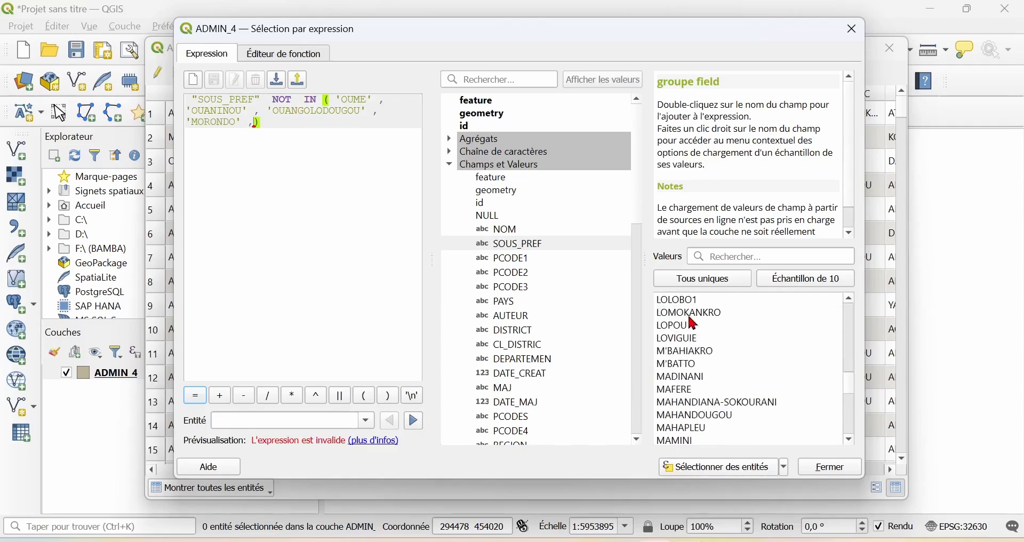
scroll(709, 352, up, 4)
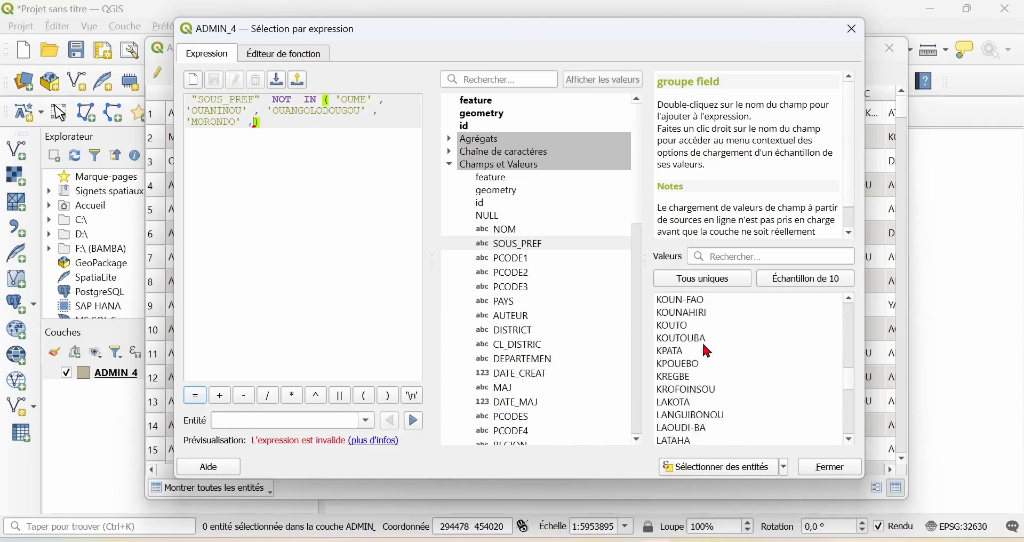
scroll(709, 353, up, 4)
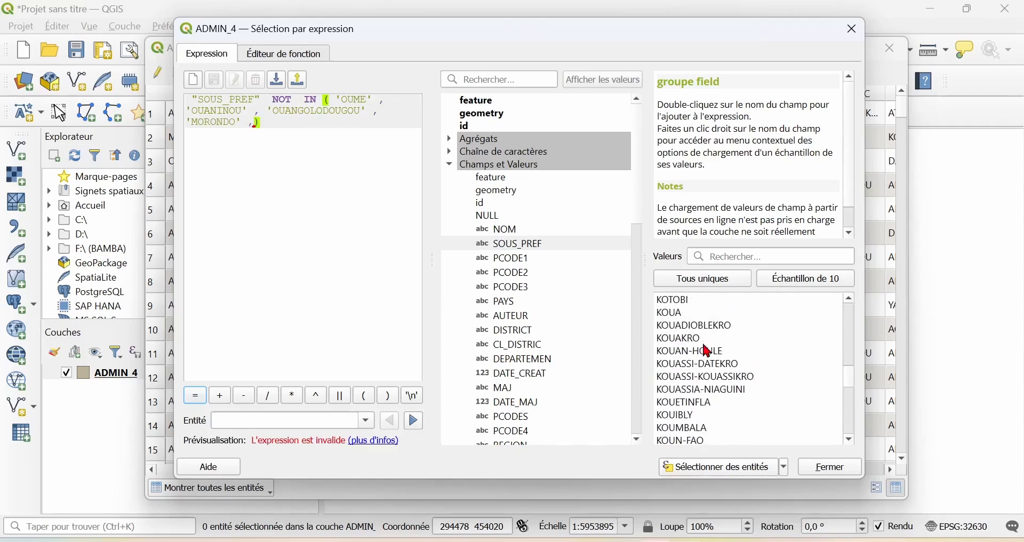
double_click(677, 302)
text(,)
scroll(682, 306, up, 10)
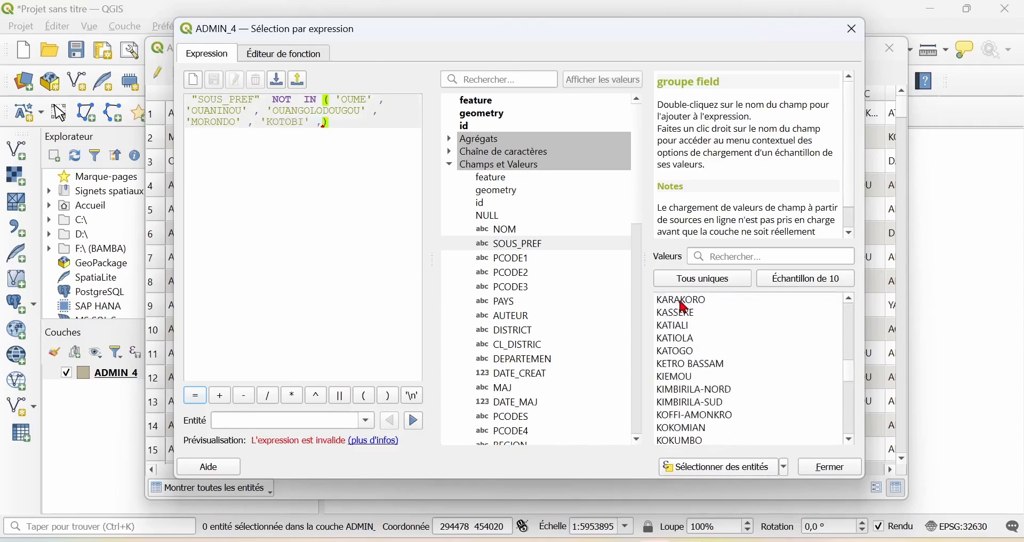
double_click(687, 301)
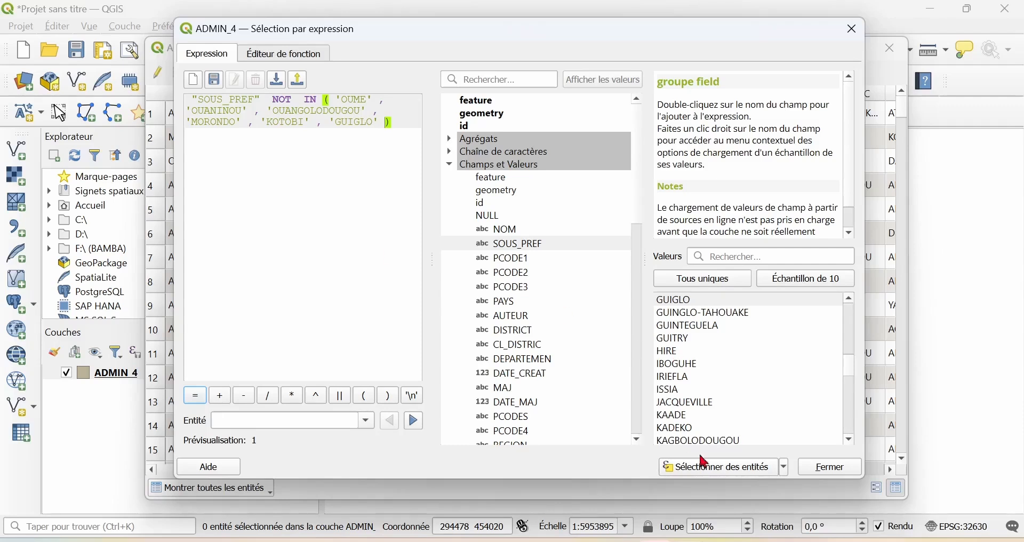
Select the features matching the NOT IN expression, and close the dialog and attribute table to show the map
click(740, 470)
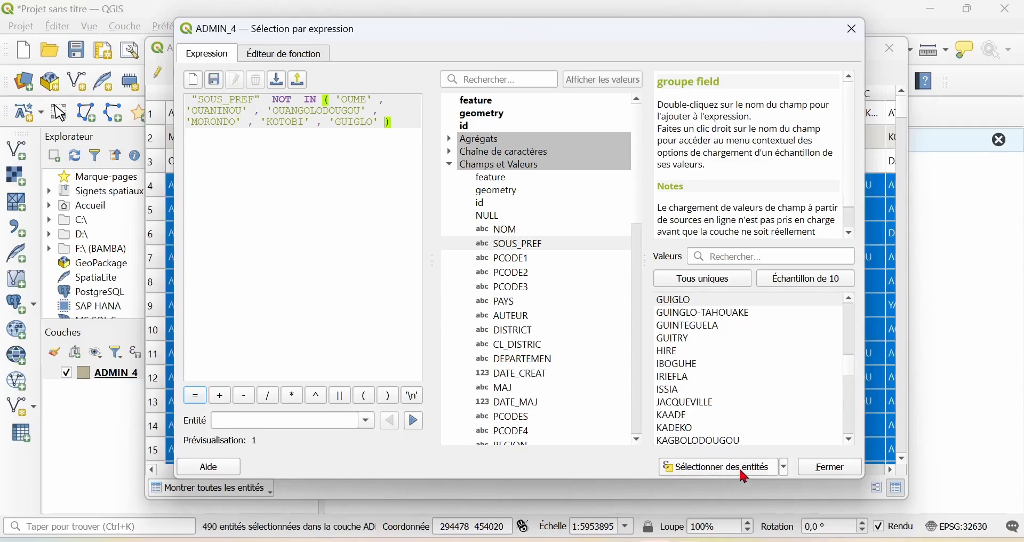
click(829, 472)
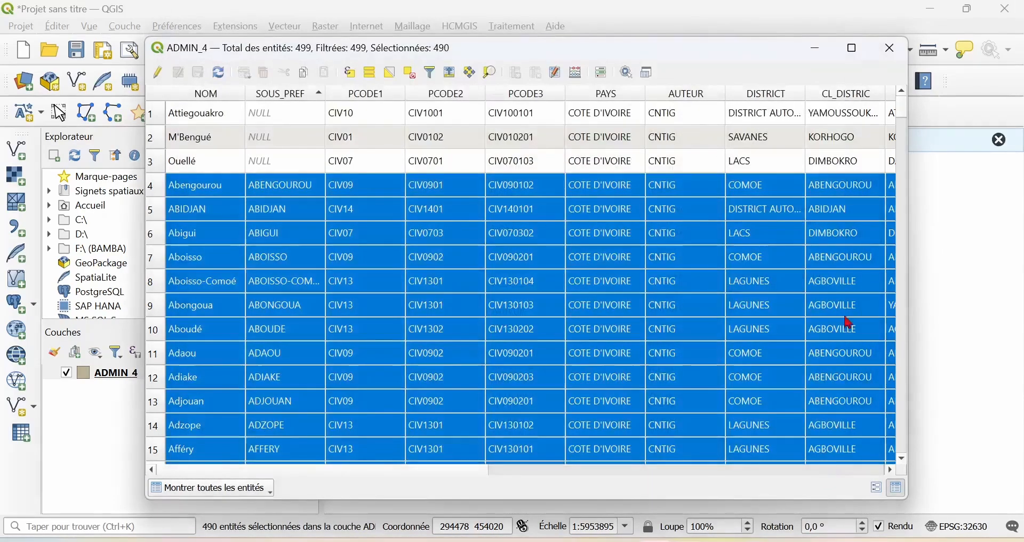
click(894, 54)
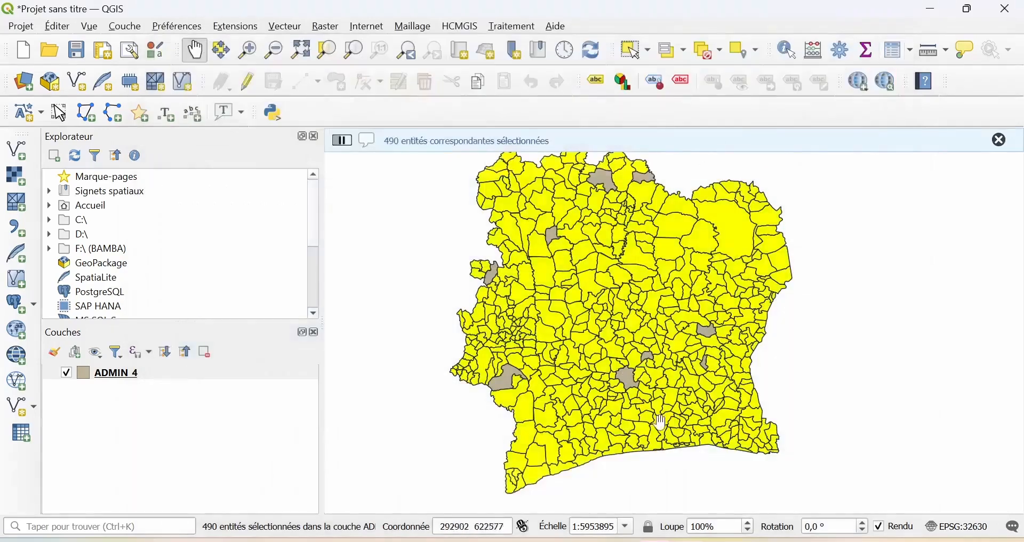